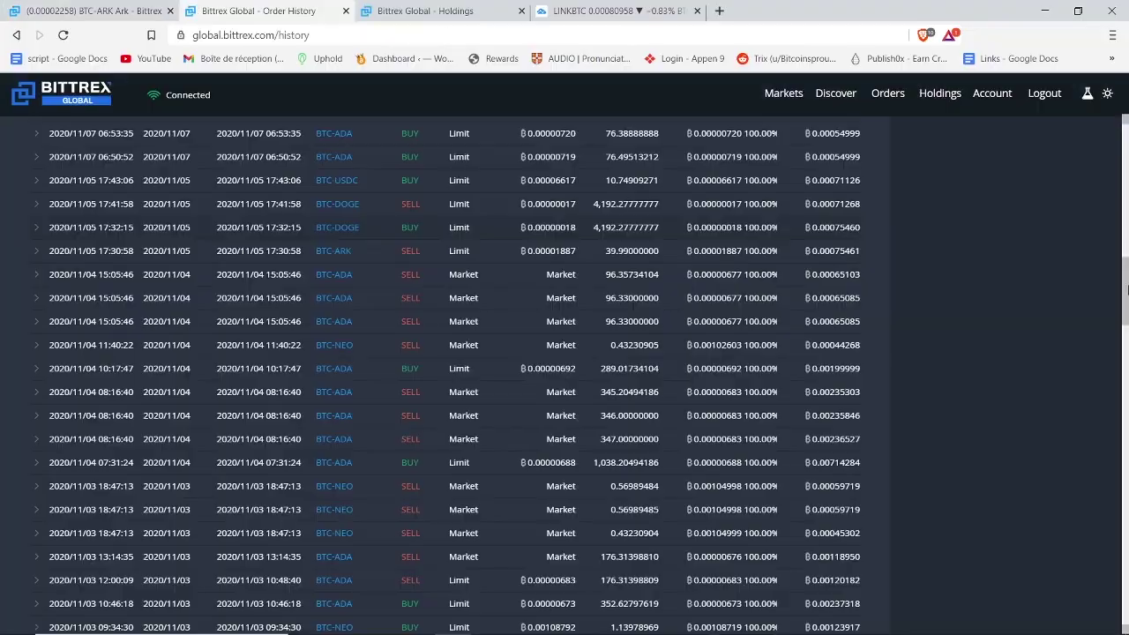
# - Look through the older trades in the order history, back into early November 2020
pyautogui.scroll(-6, 1127, 325)
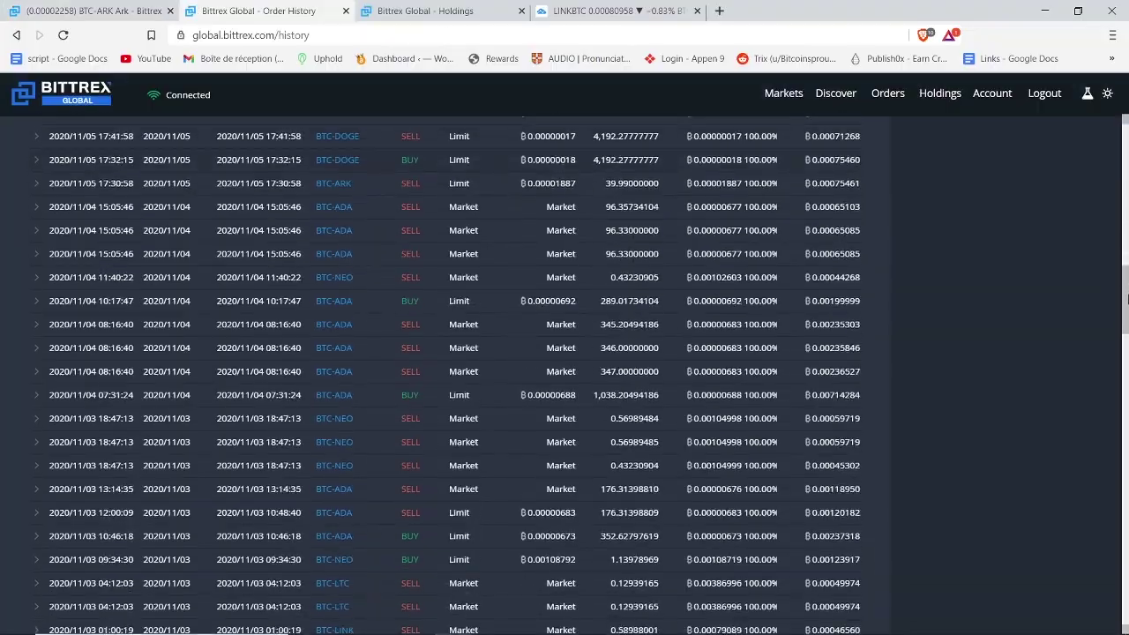
pyautogui.moveTo(1127, 324); pyautogui.dragTo(1127, 479)
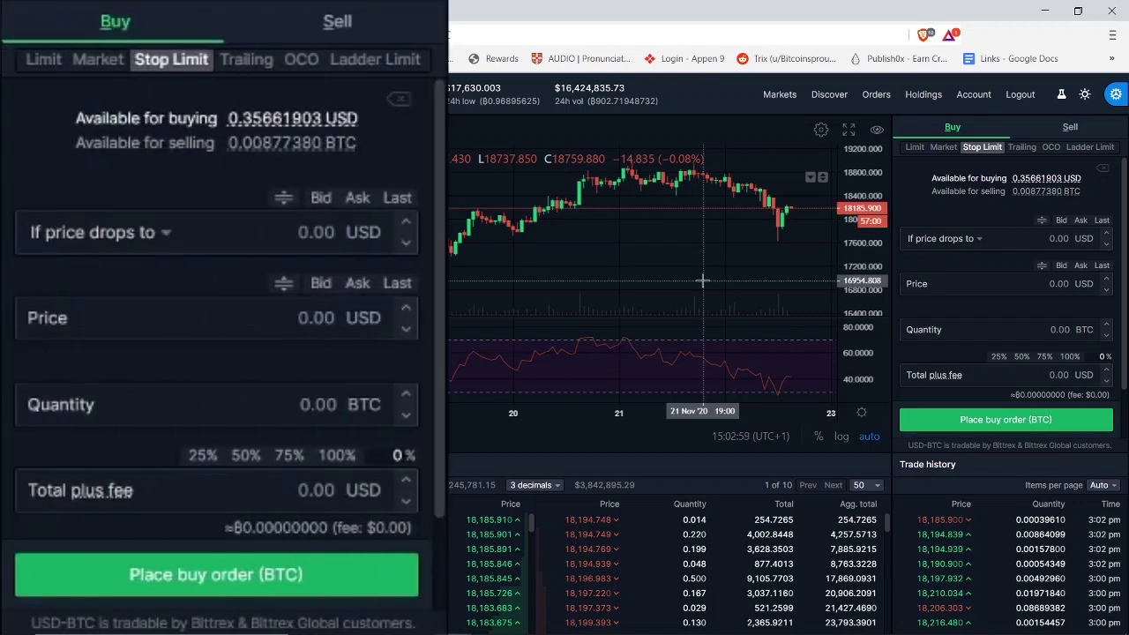
# - Set up a Stop Limit buy order for BTC that triggers if the price drops to 17500 USD
pyautogui.click(913, 149)
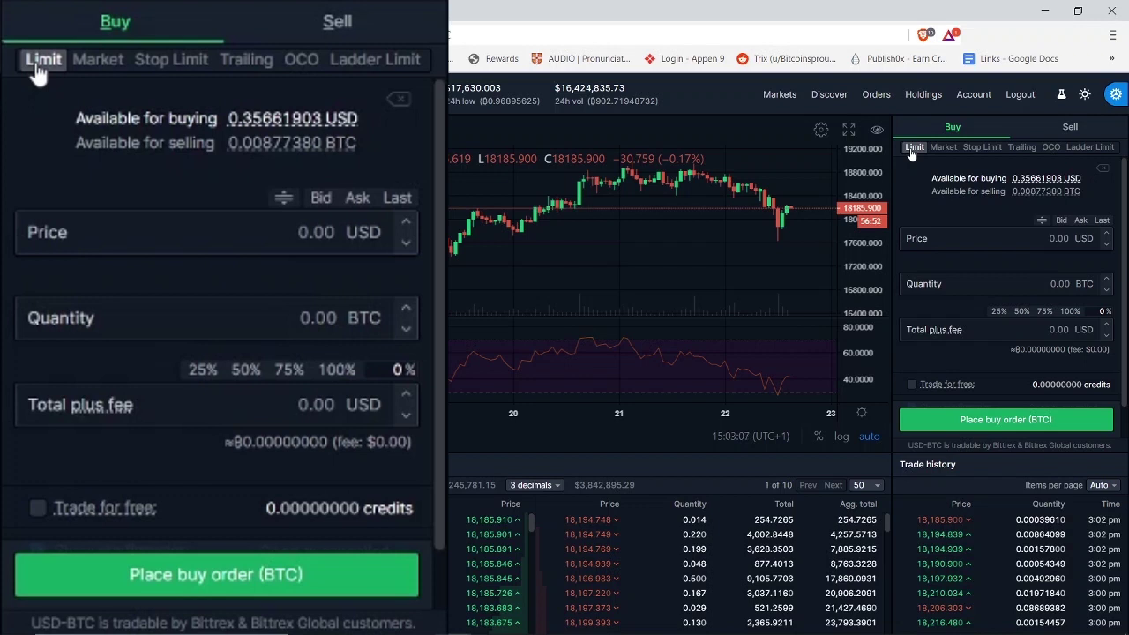
pyautogui.click(970, 149)
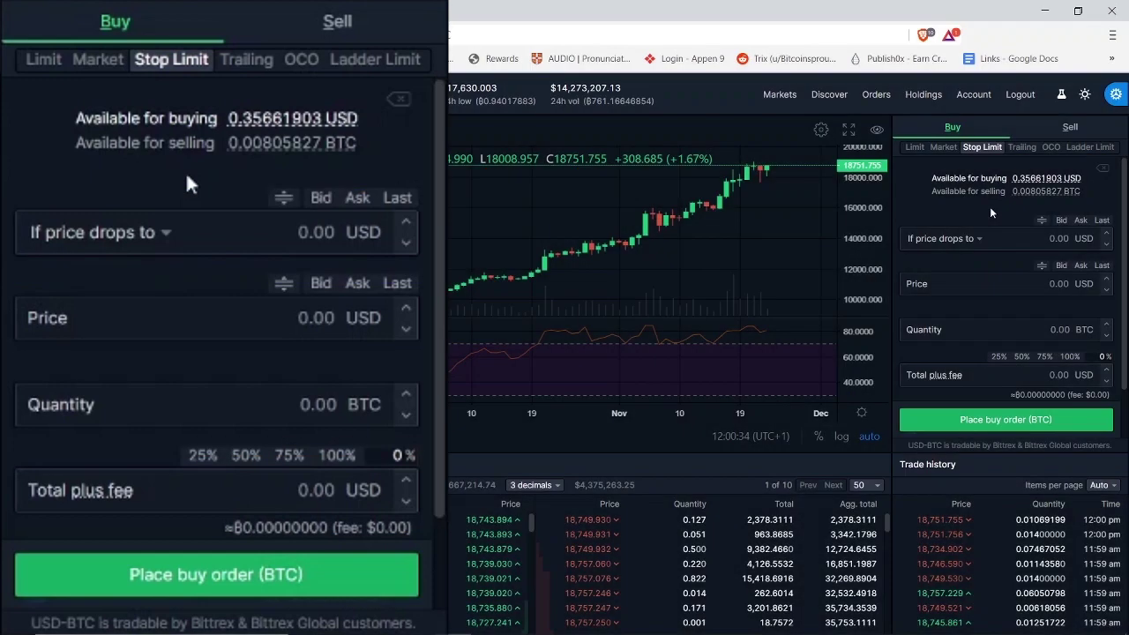
pyautogui.click(1008, 239)
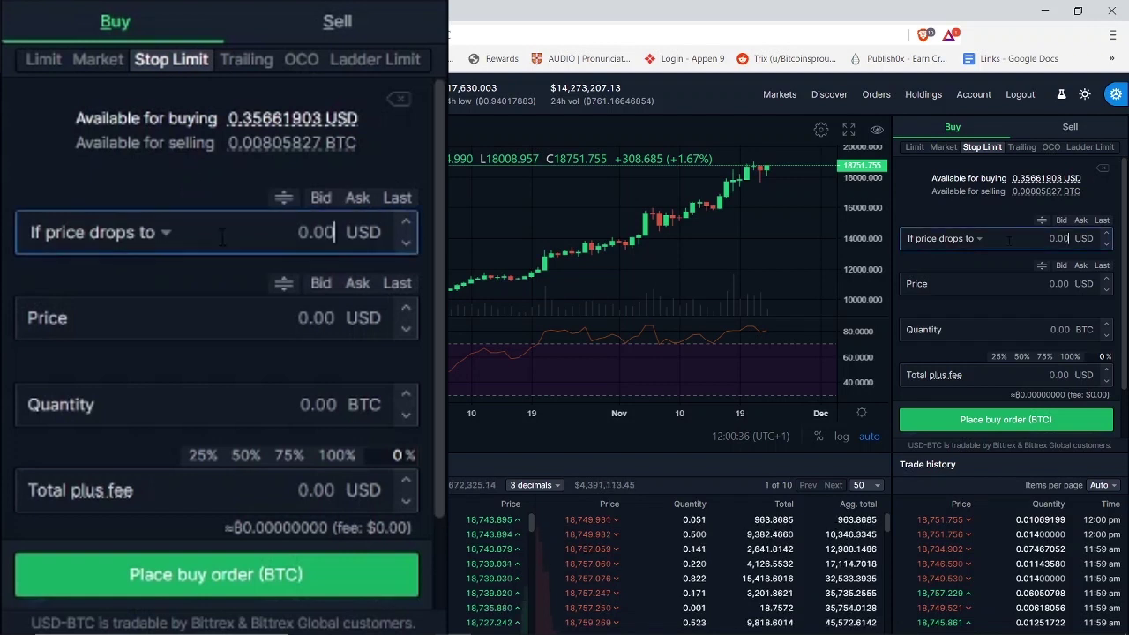
pyautogui.write('1')
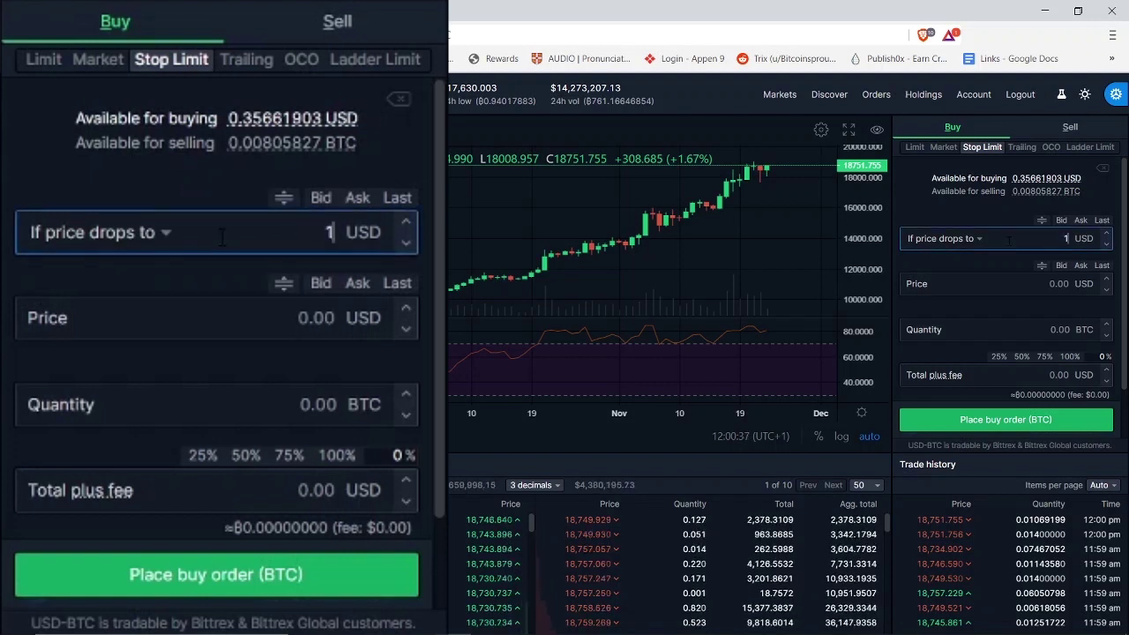
pyautogui.write('7500')
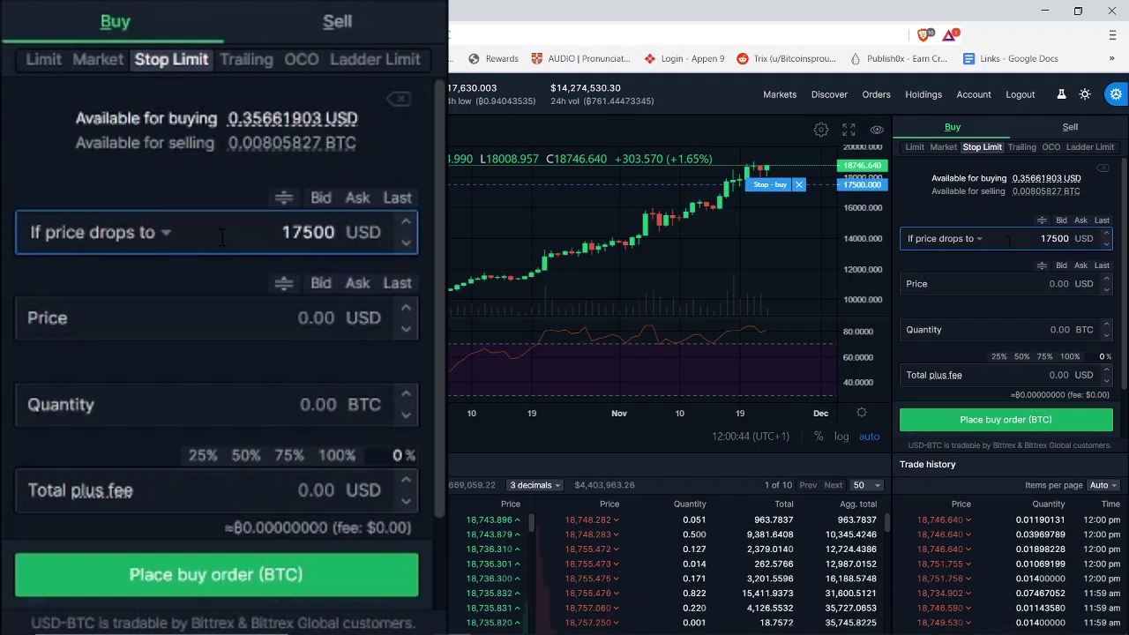
pyautogui.click(131, 235)
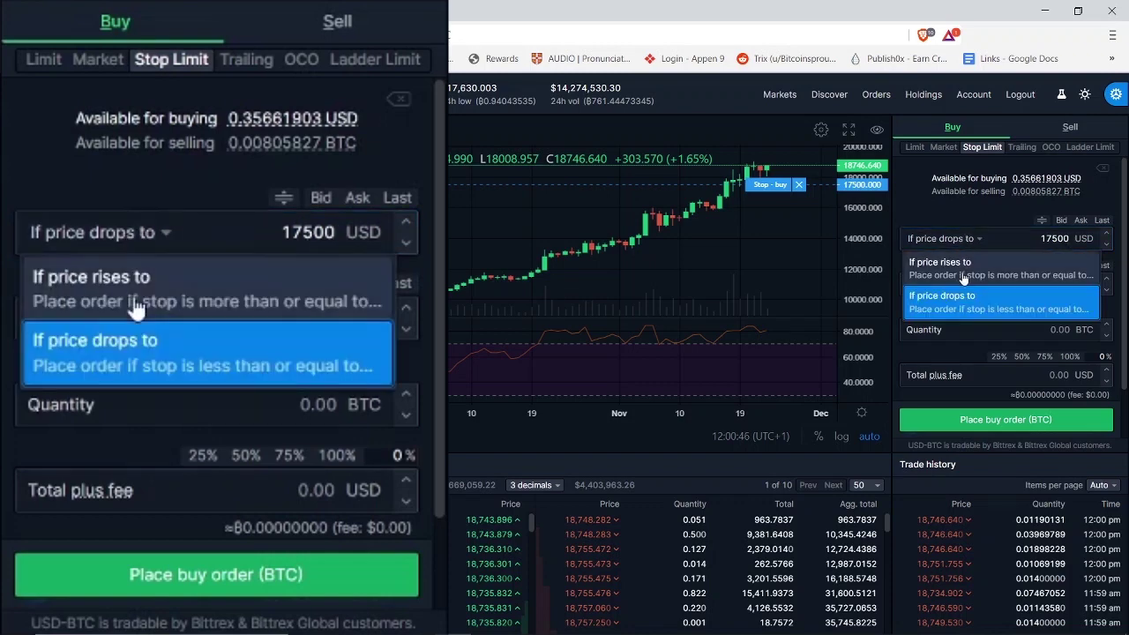
pyautogui.click(160, 363)
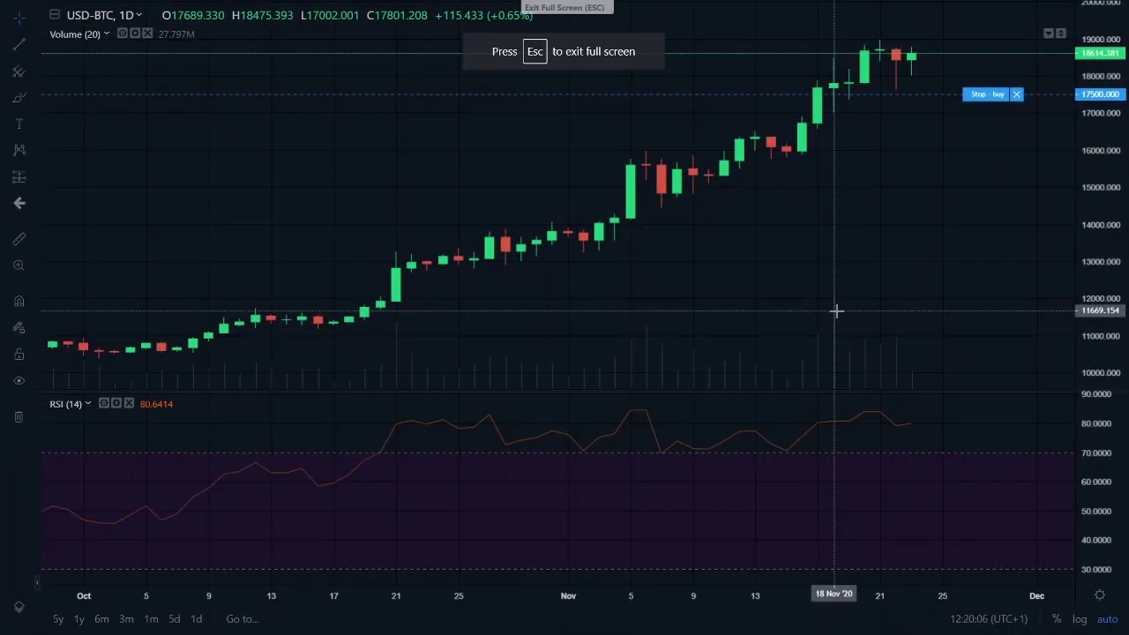
# - Exit the full-screen chart, clear the BTC buy order's stop trigger and set its price to 17500 USD
pyautogui.press('Escape')
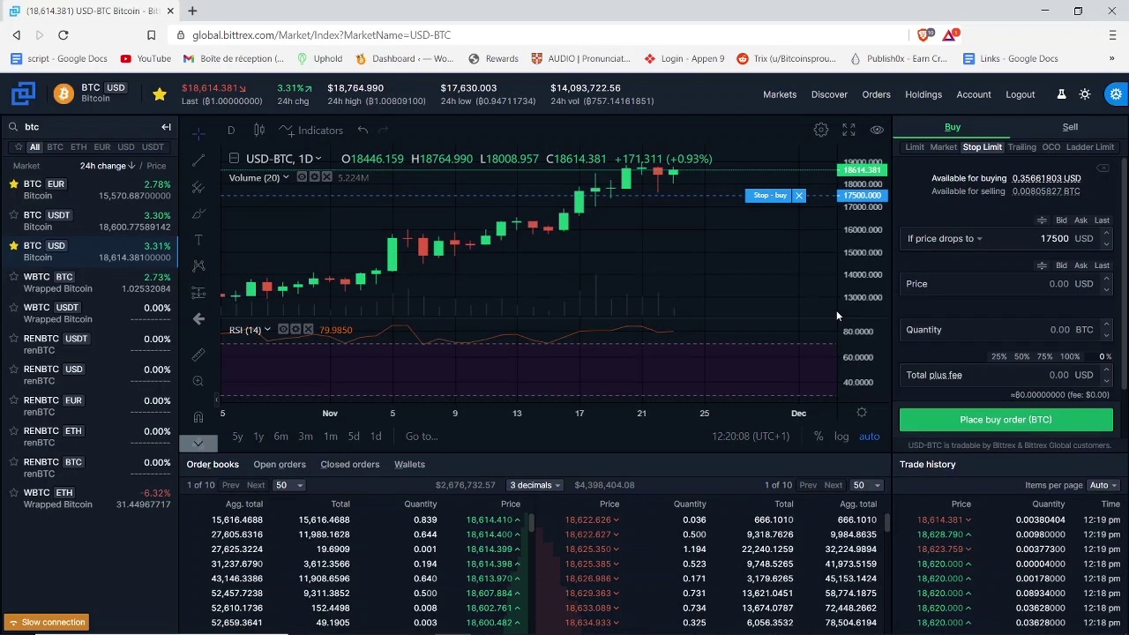
pyautogui.click(1085, 238)
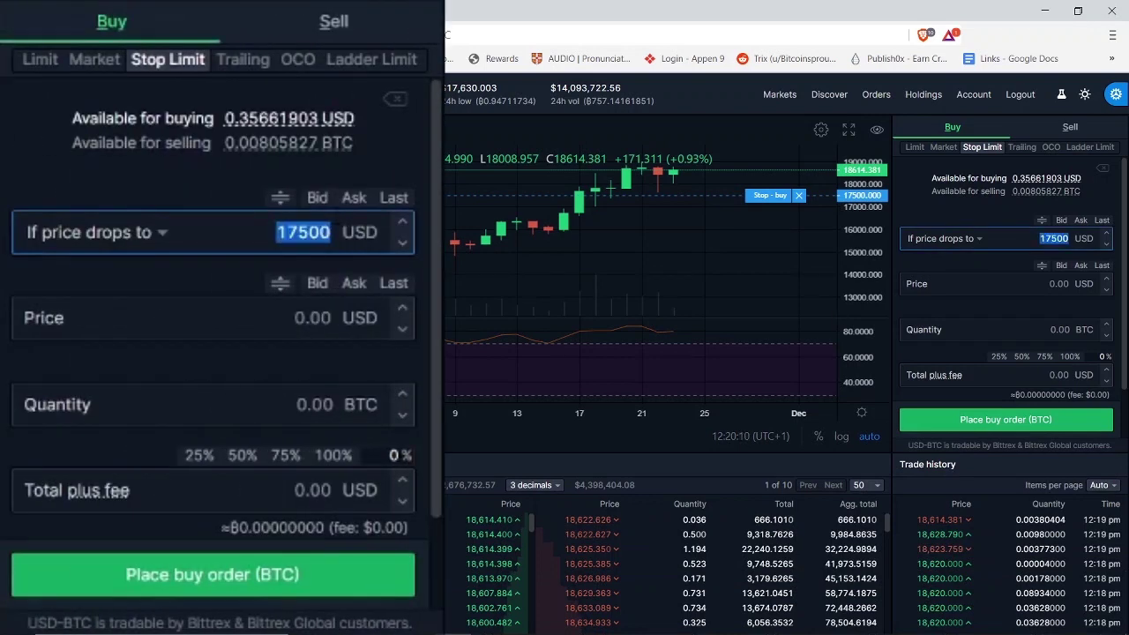
pyautogui.press('BackSpace')
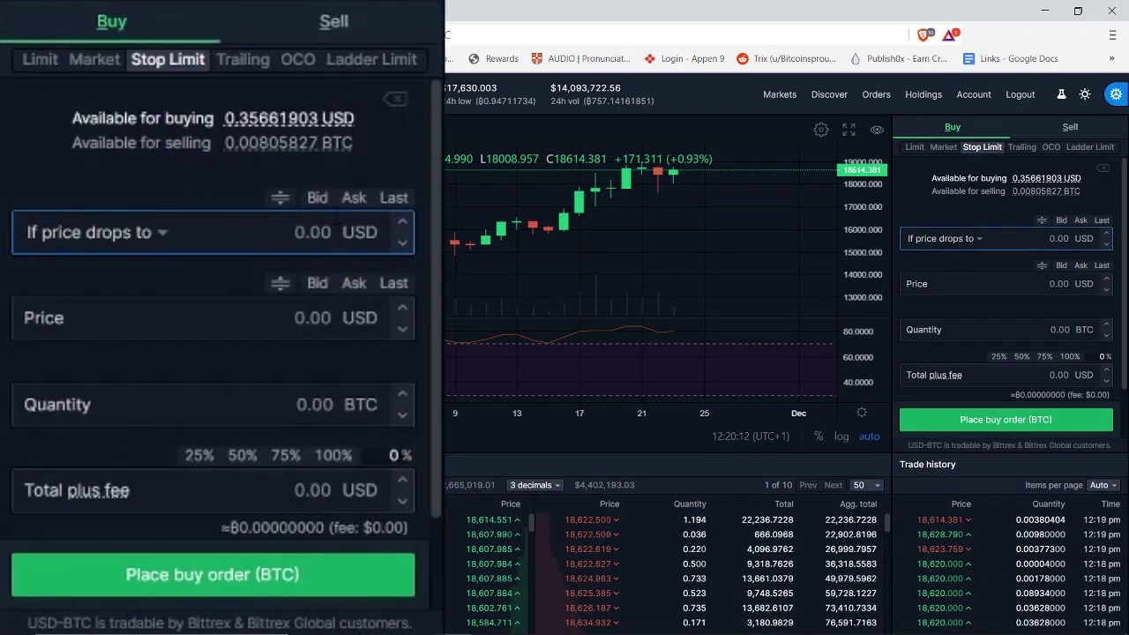
pyautogui.click(1026, 285)
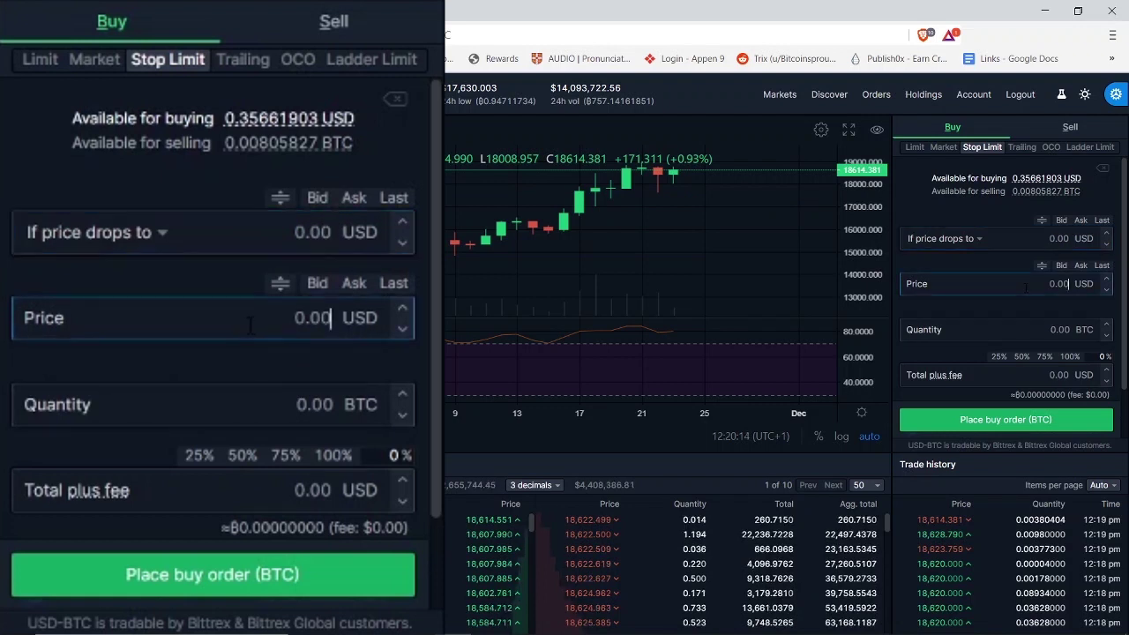
pyautogui.write('17500')
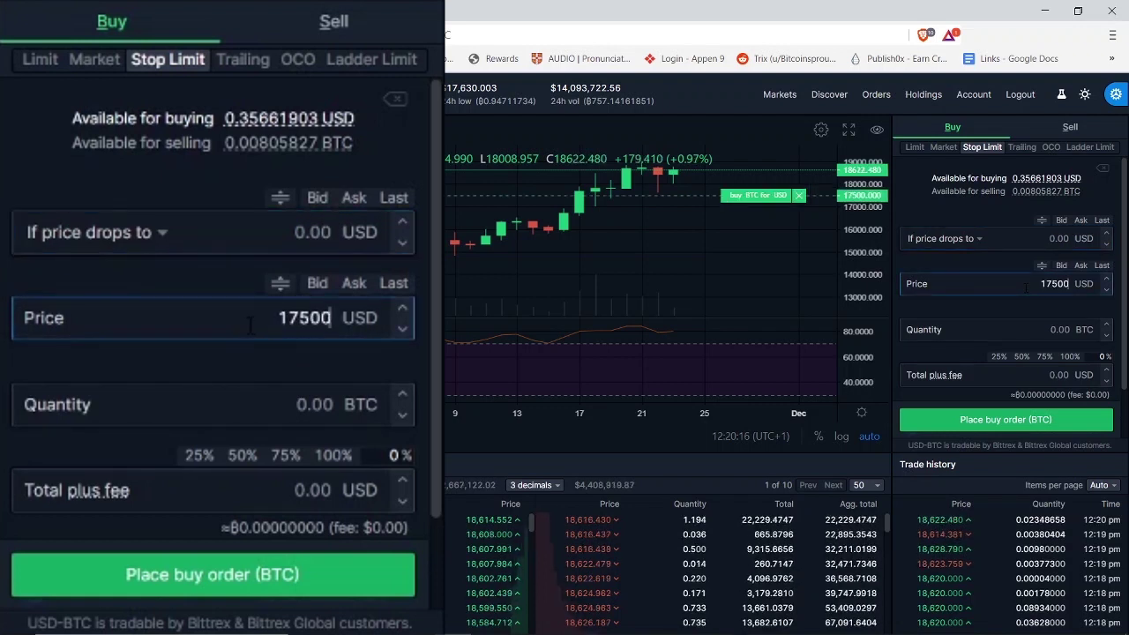
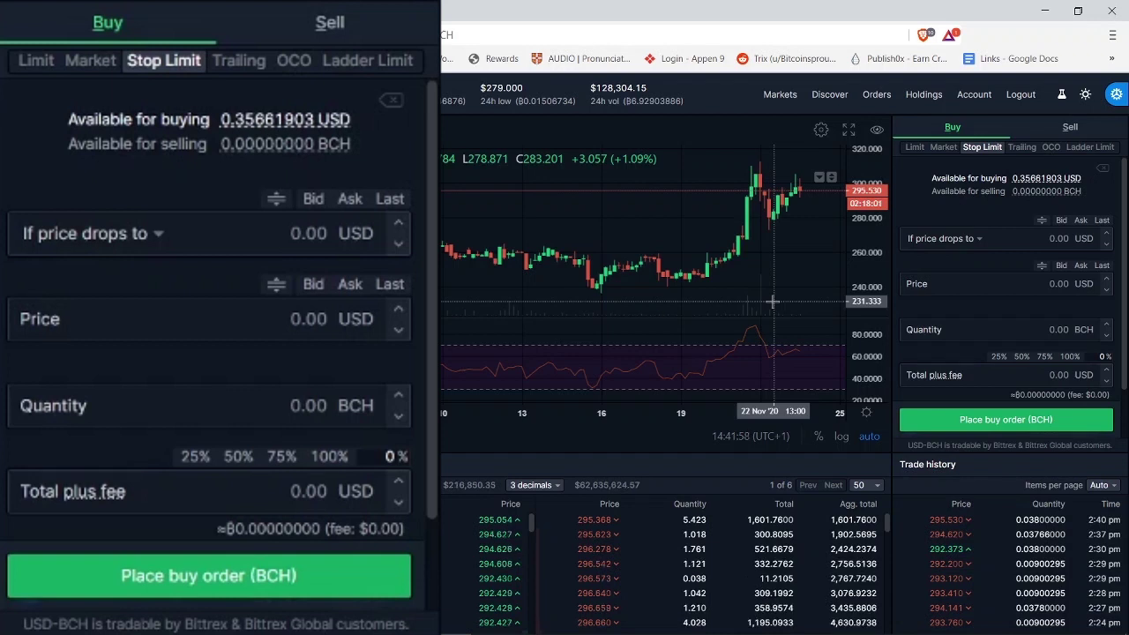
# - Set the BCH stop-limit buy order to trigger if the price rises to 300 USD, with a price of 315 USD
pyautogui.click(977, 238)
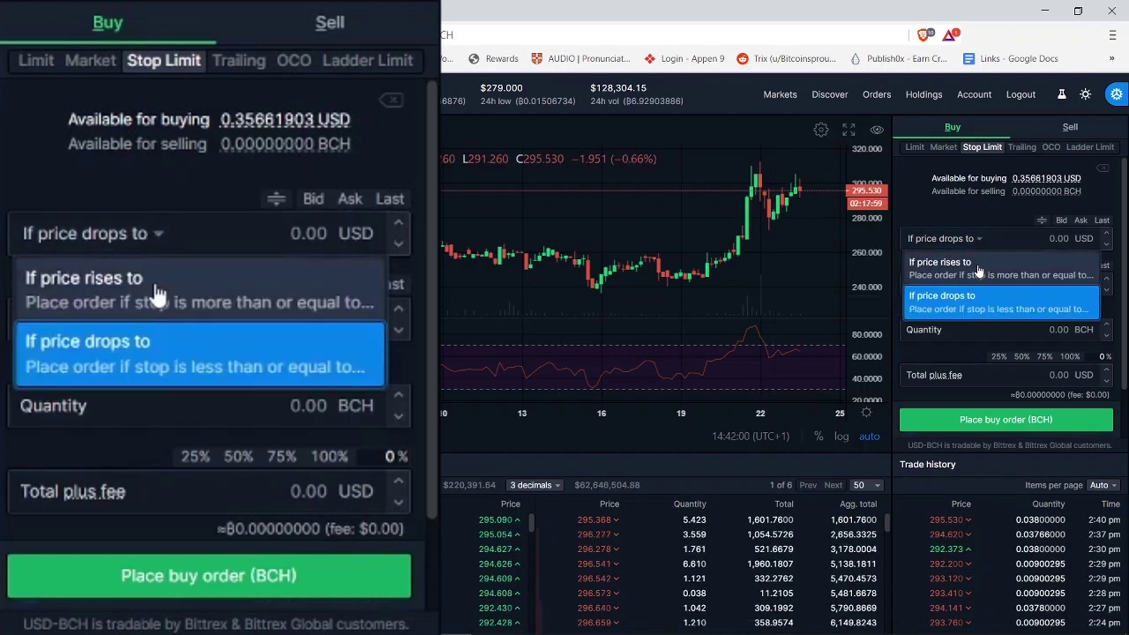
pyautogui.click(977, 270)
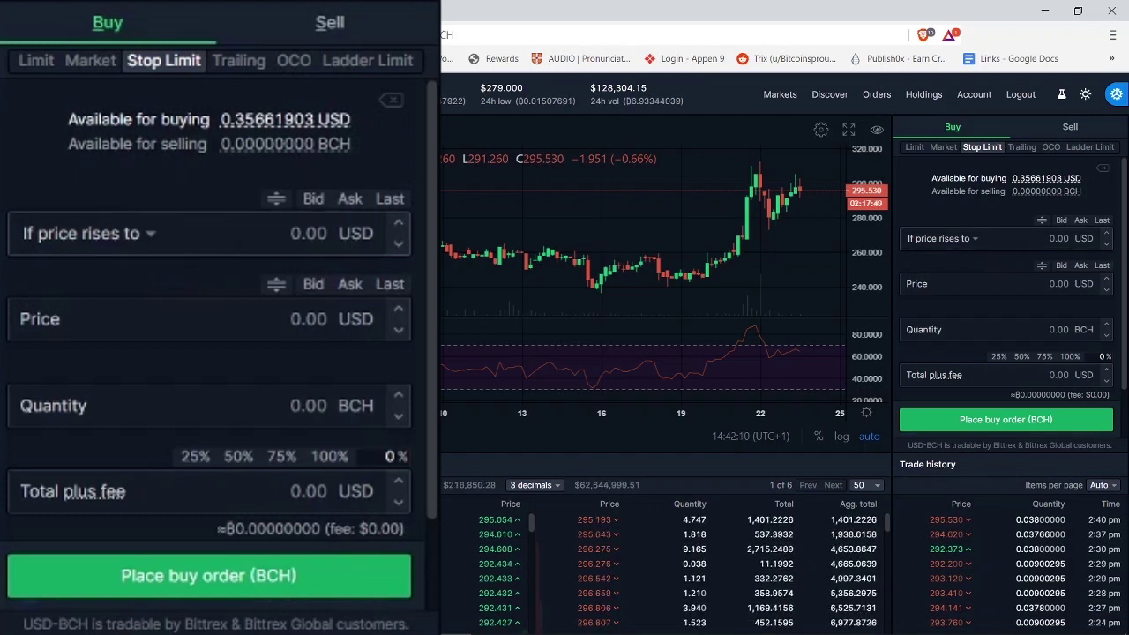
pyautogui.click(1026, 238)
pyautogui.write('300')
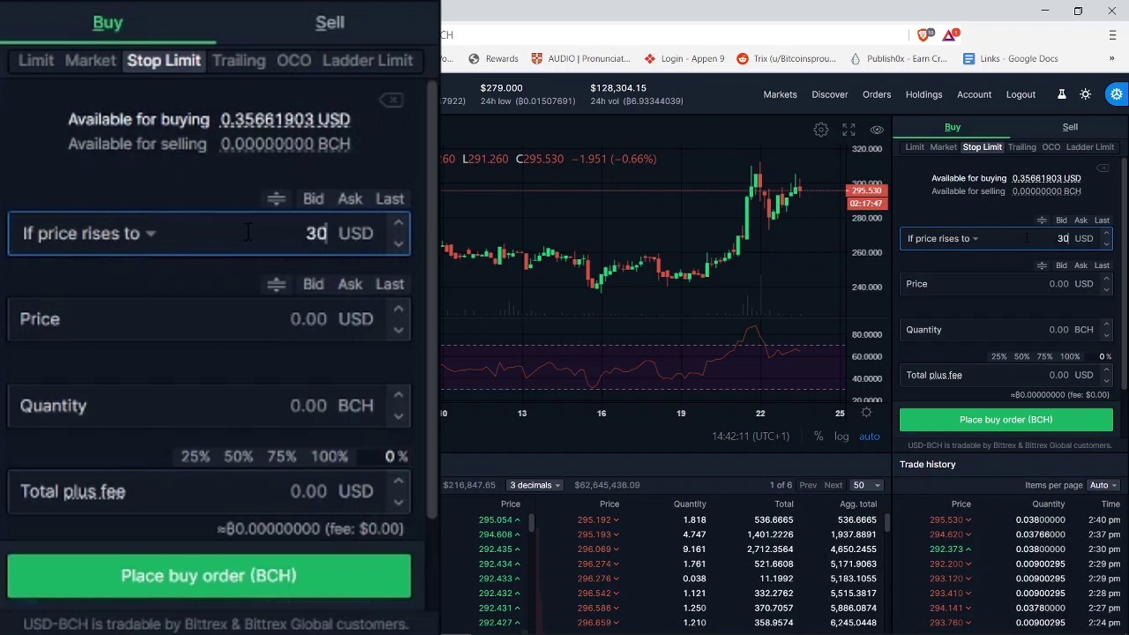
pyautogui.click(970, 238)
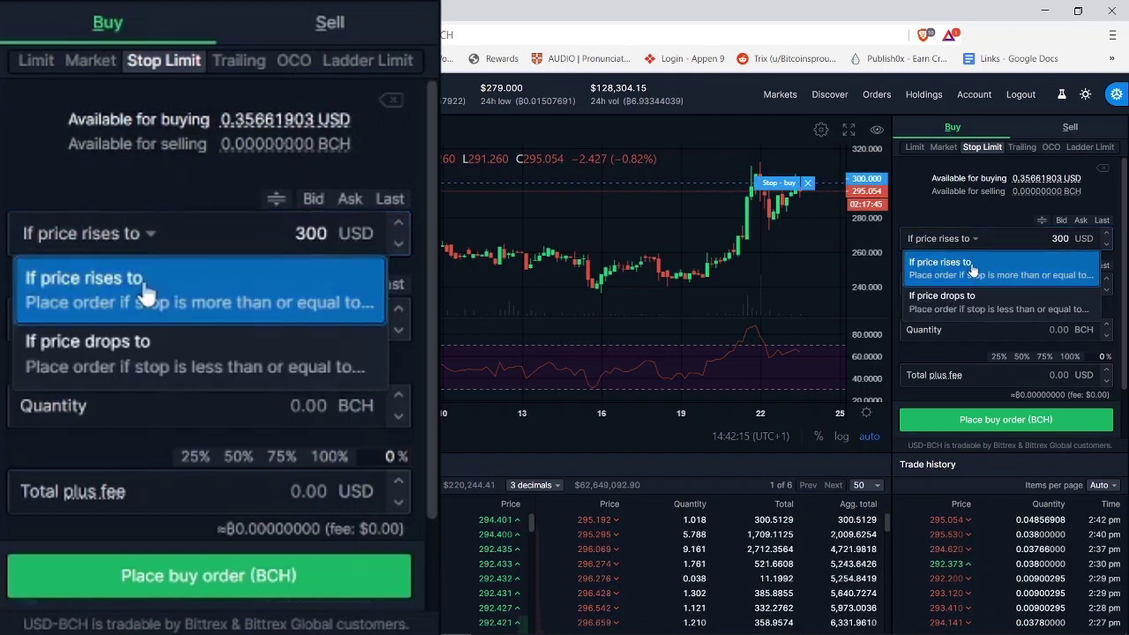
pyautogui.click(969, 270)
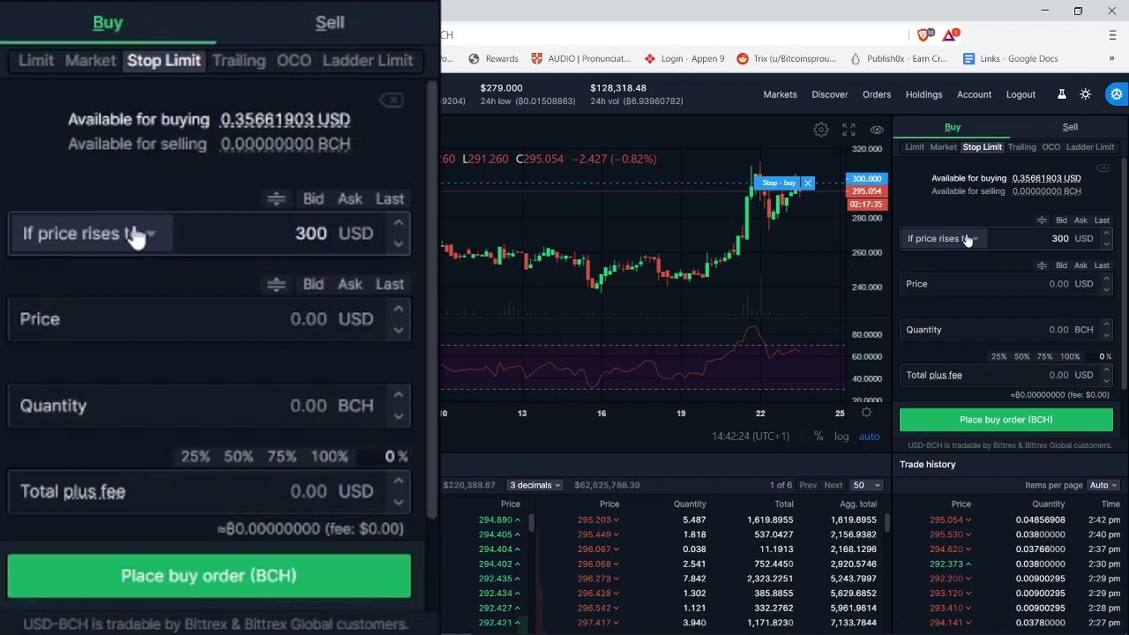
pyautogui.click(1020, 283)
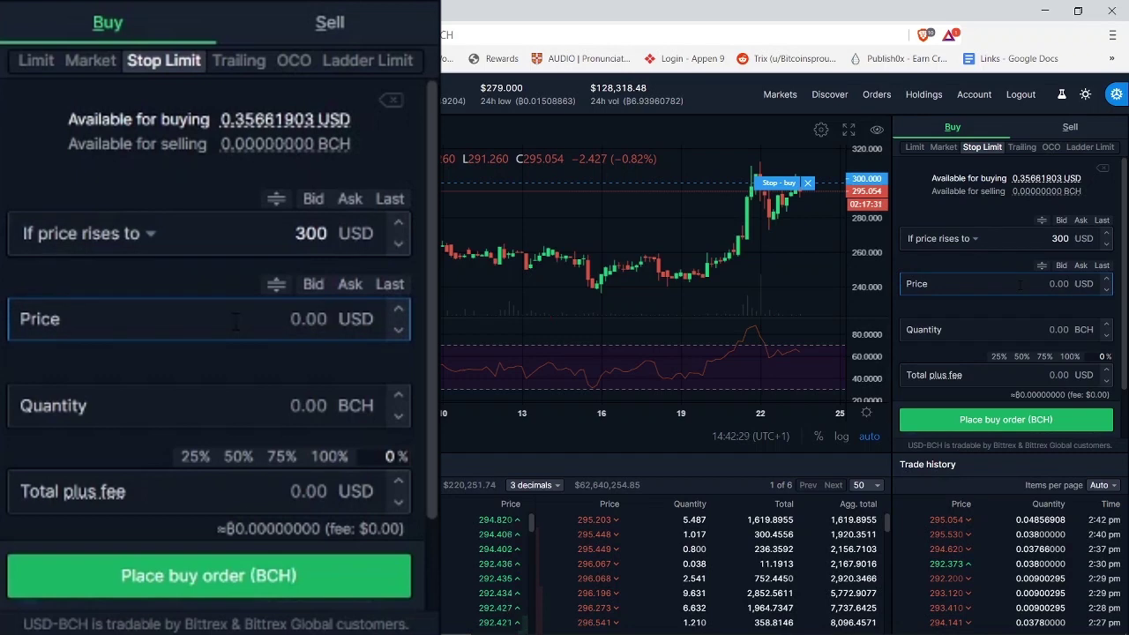
pyautogui.write('3155')
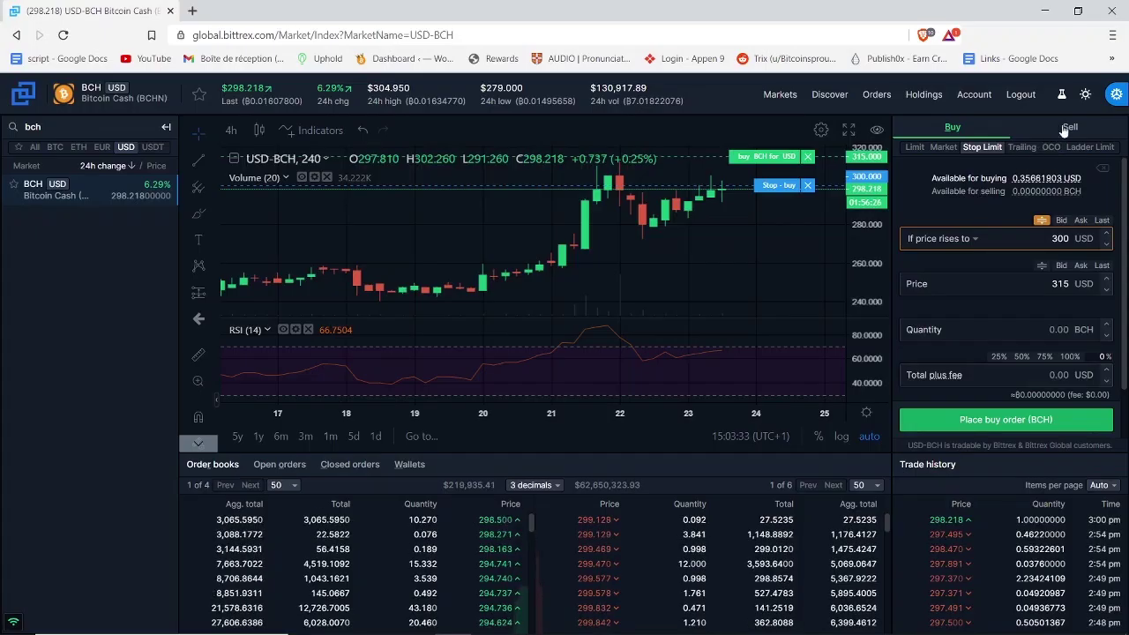
# - Switch to a BCH stop-limit sell order that triggers if the price rises to 300 USD, with a price of 315 USD
pyautogui.click(1066, 128)
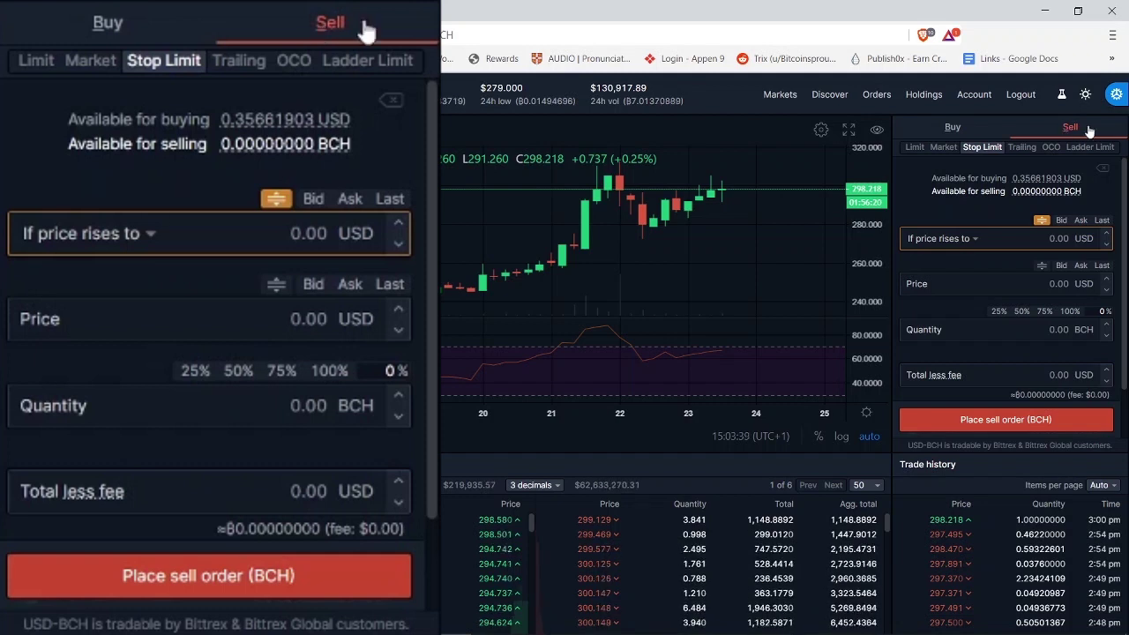
pyautogui.click(969, 246)
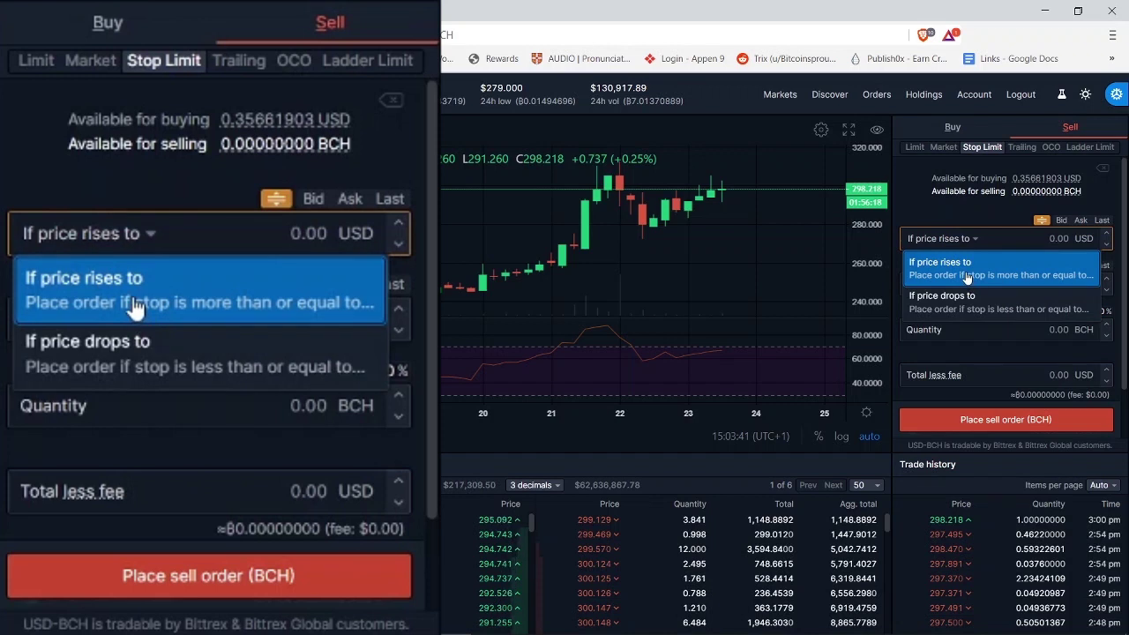
pyautogui.click(968, 273)
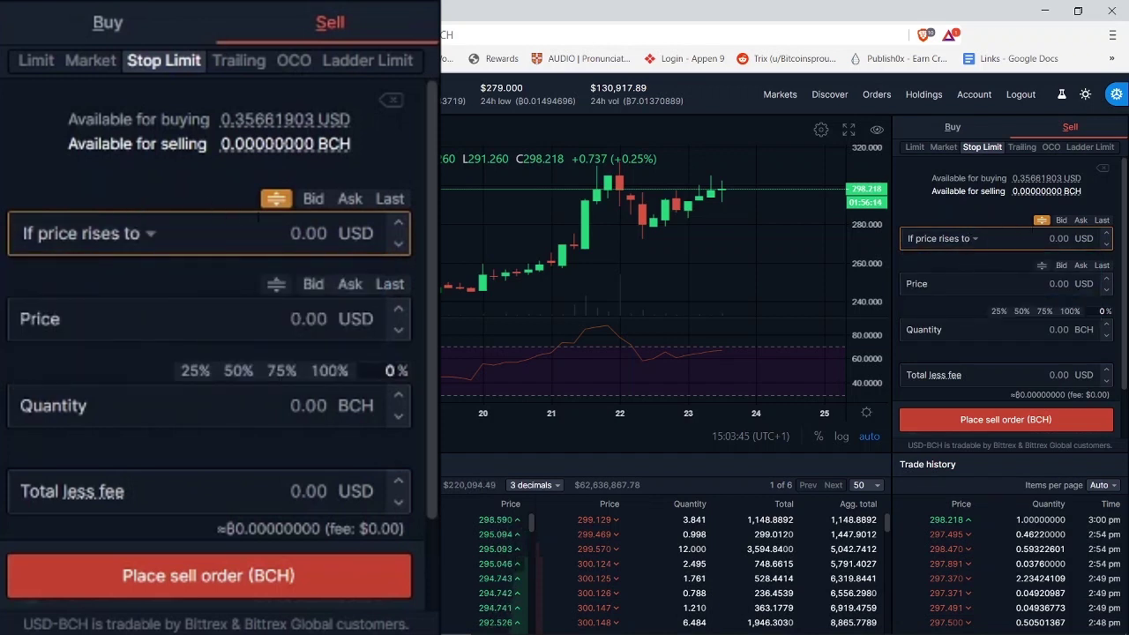
pyautogui.click(1043, 237)
pyautogui.write('300')
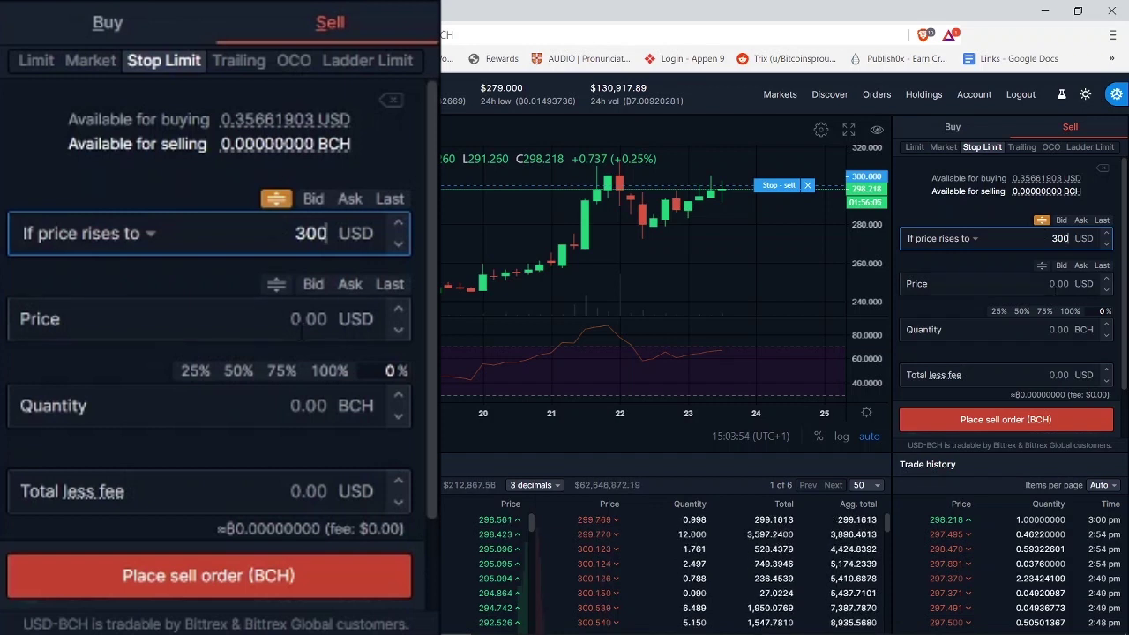
pyautogui.click(305, 323)
pyautogui.write('31')
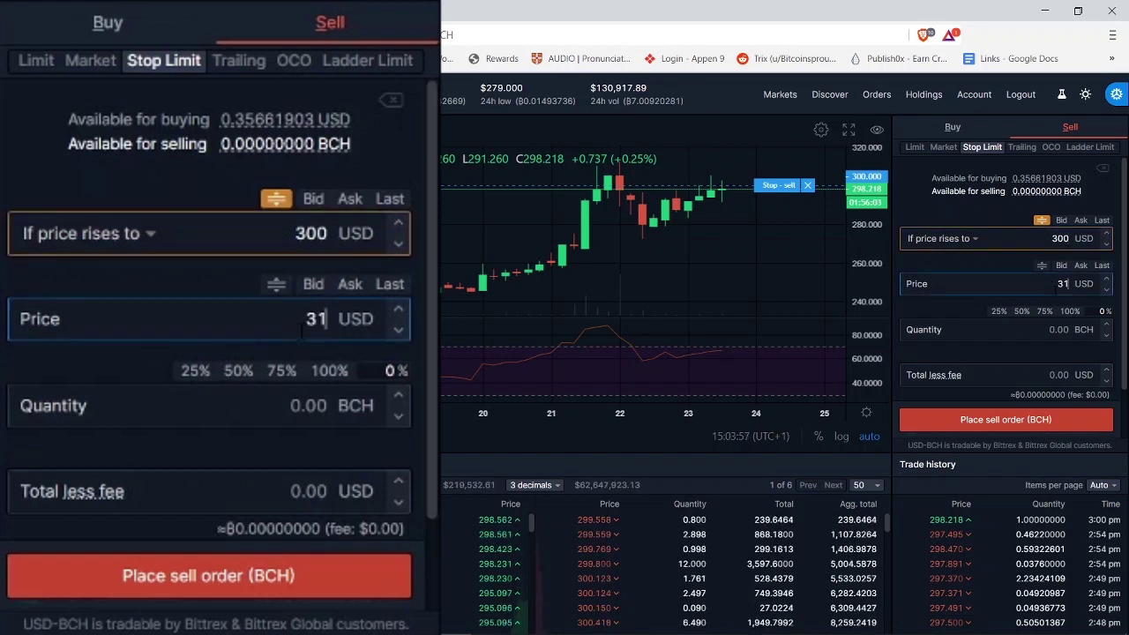
pyautogui.write('5')
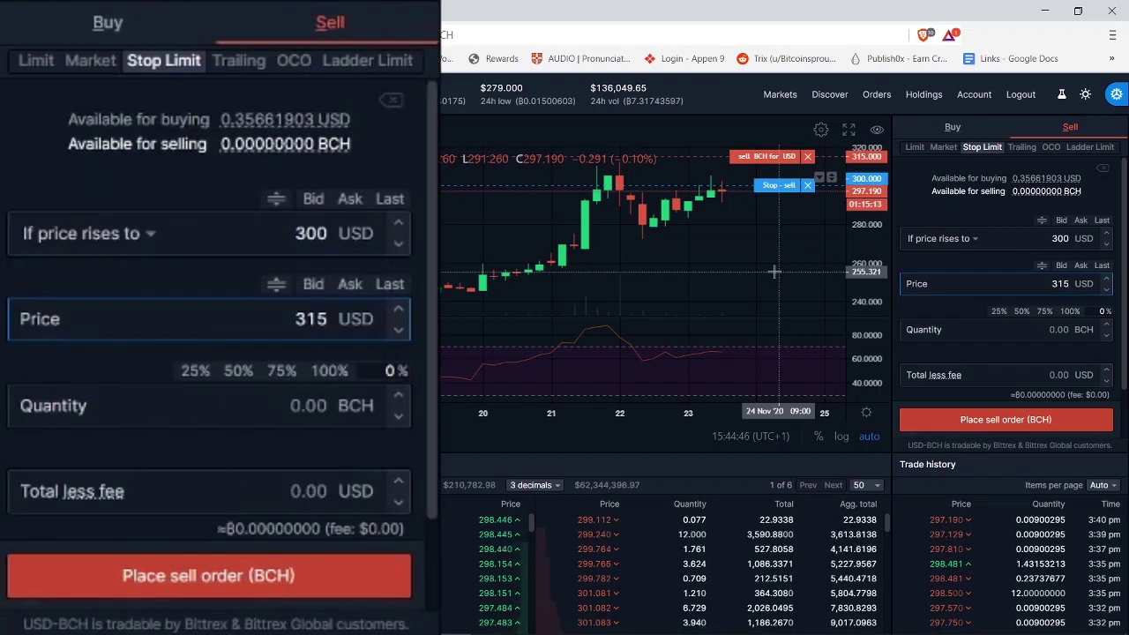
# - Change the BCH sell order's condition to "If price drops to" and clear its trigger and price values
pyautogui.click(969, 236)
pyautogui.click(979, 302)
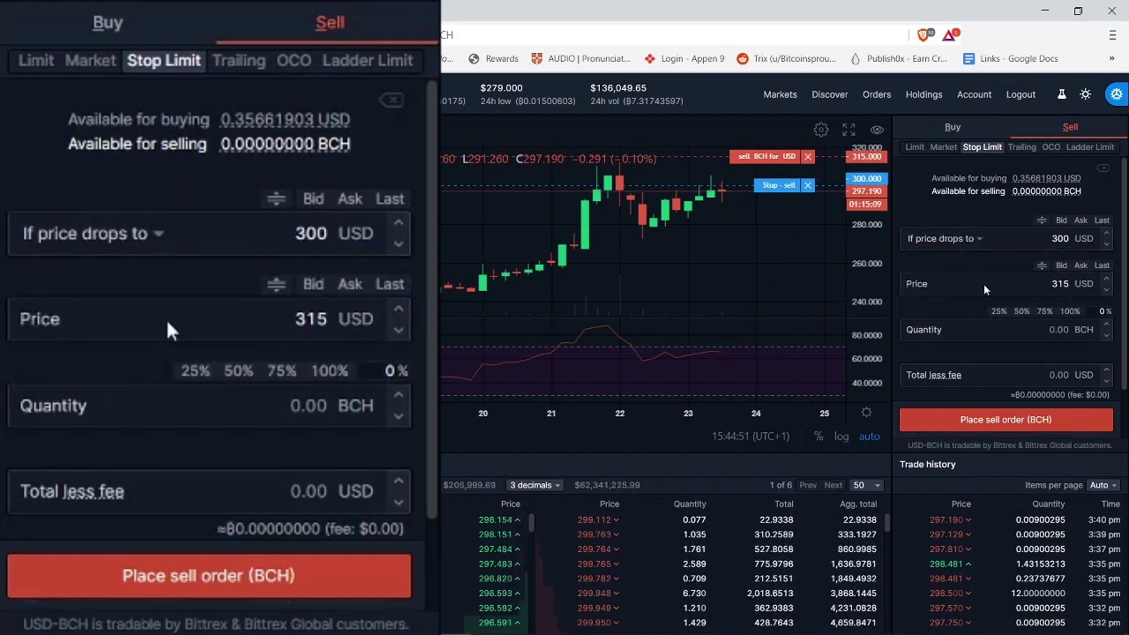
pyautogui.click(1083, 242)
pyautogui.hotkey('ctrl', 'a')
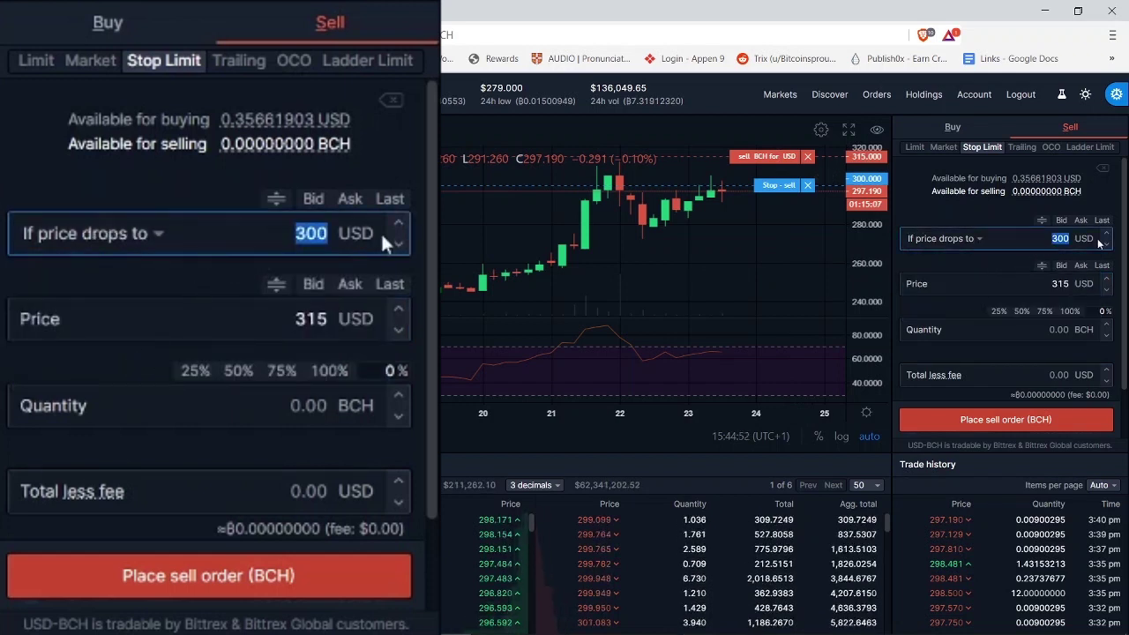
pyautogui.press('BackSpace')
pyautogui.press('Tab')
pyautogui.press('BackSpace')
# - Set the BCH sell order's trigger to 250 USD and pick a price of about 240 USD from the chart
pyautogui.click(1066, 239)
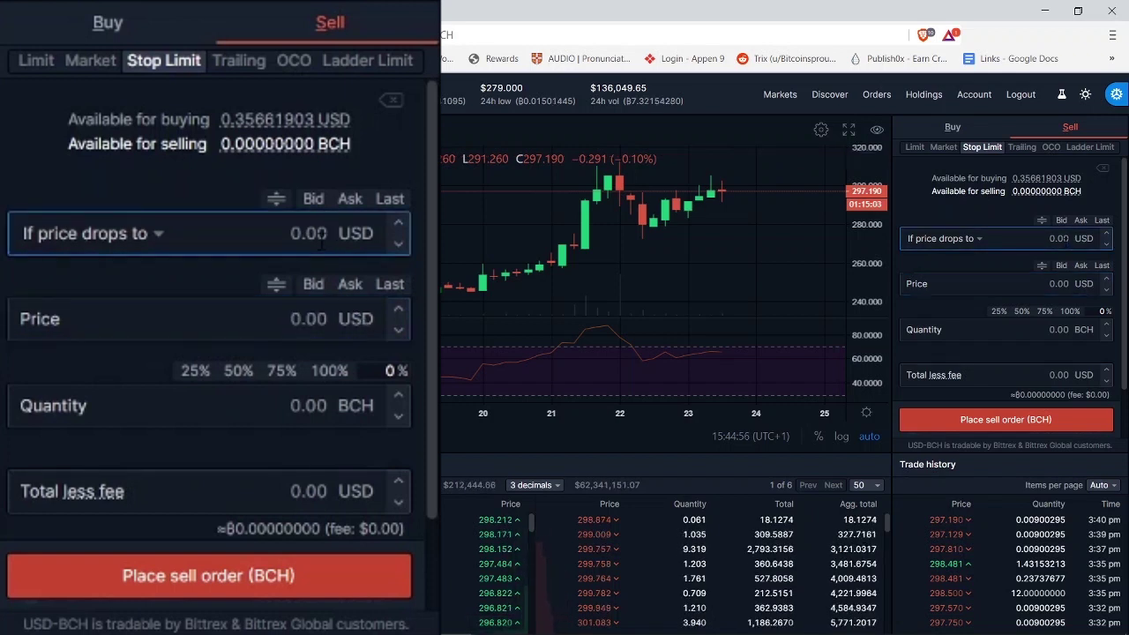
pyautogui.write('250')
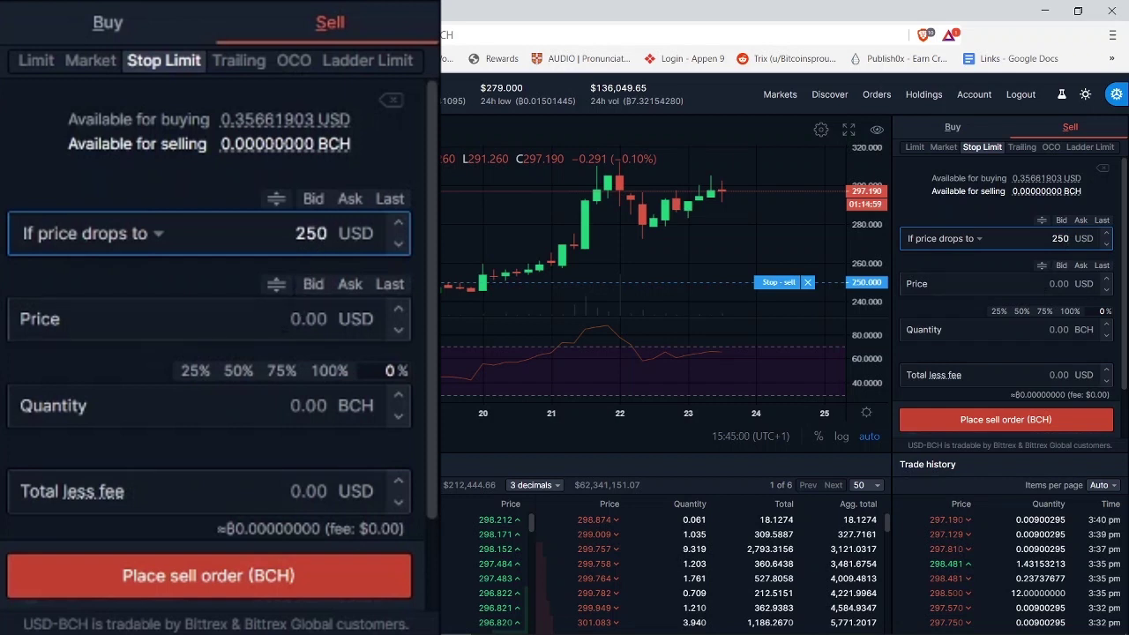
pyautogui.click(324, 319)
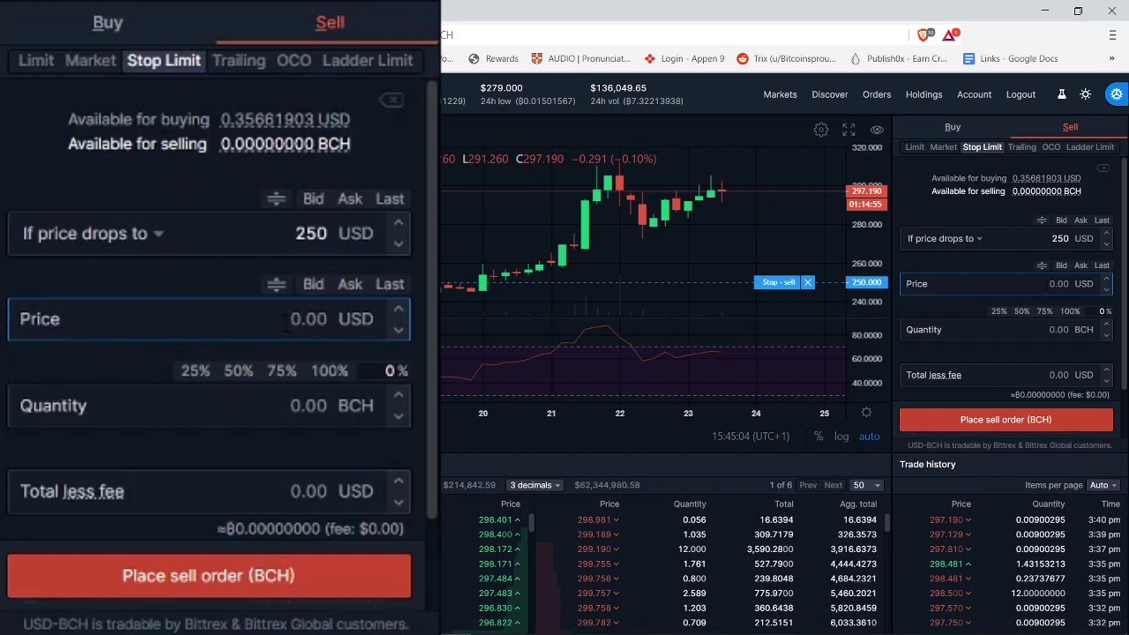
pyautogui.click(1043, 266)
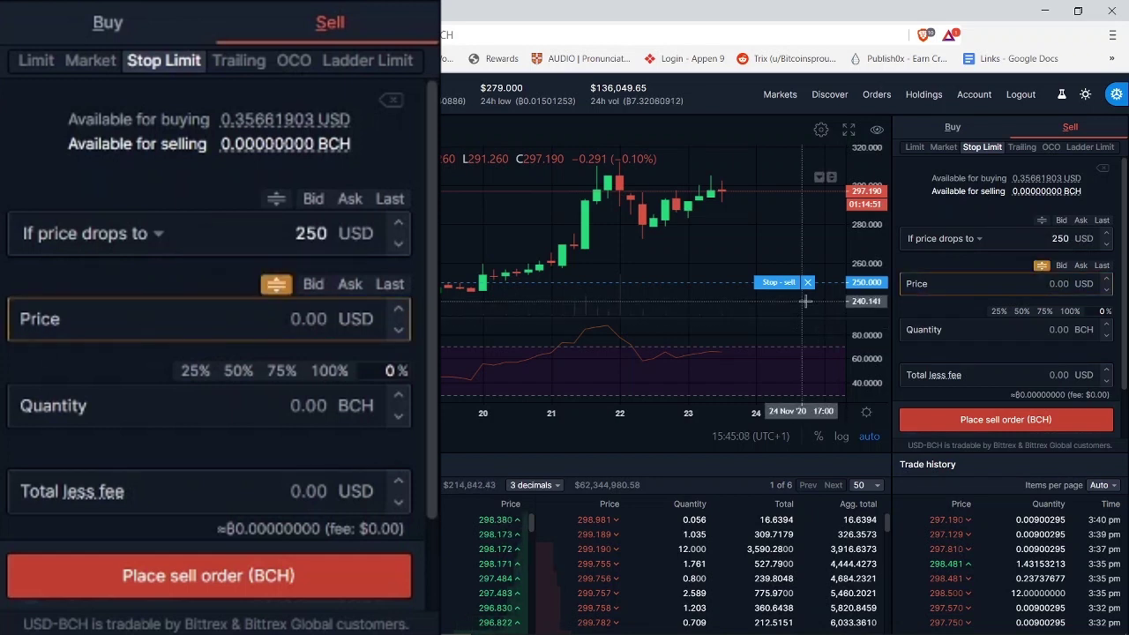
pyautogui.click(805, 300)
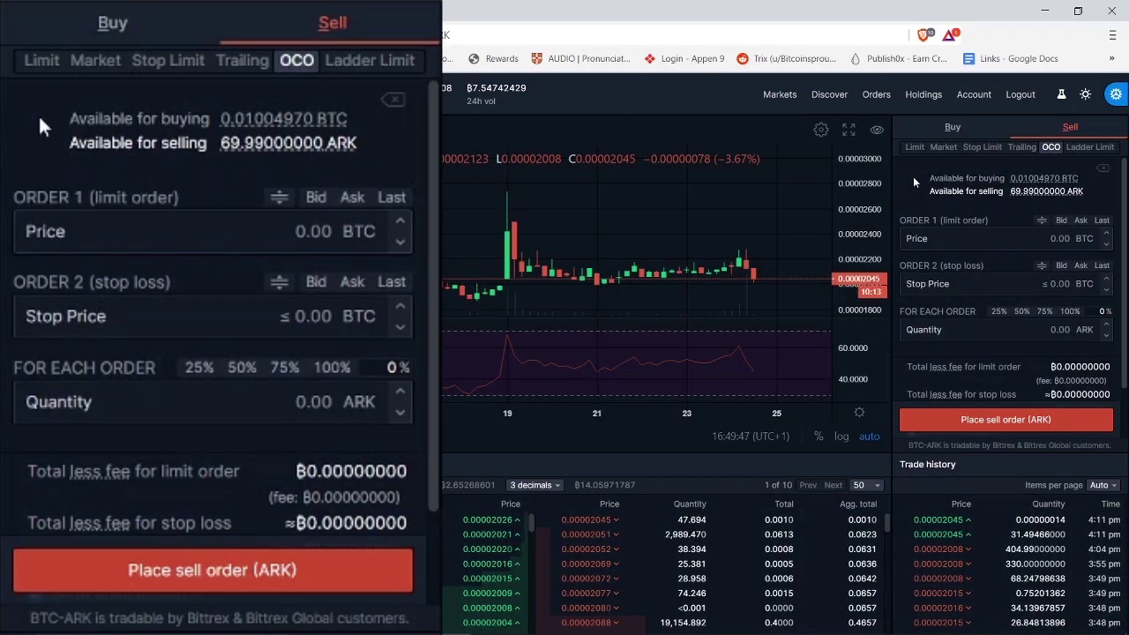
# - Set the limit price of the ARK OCO sell order to 0.00002400 BTC, starting from a level picked on the chart
pyautogui.click(1041, 220)
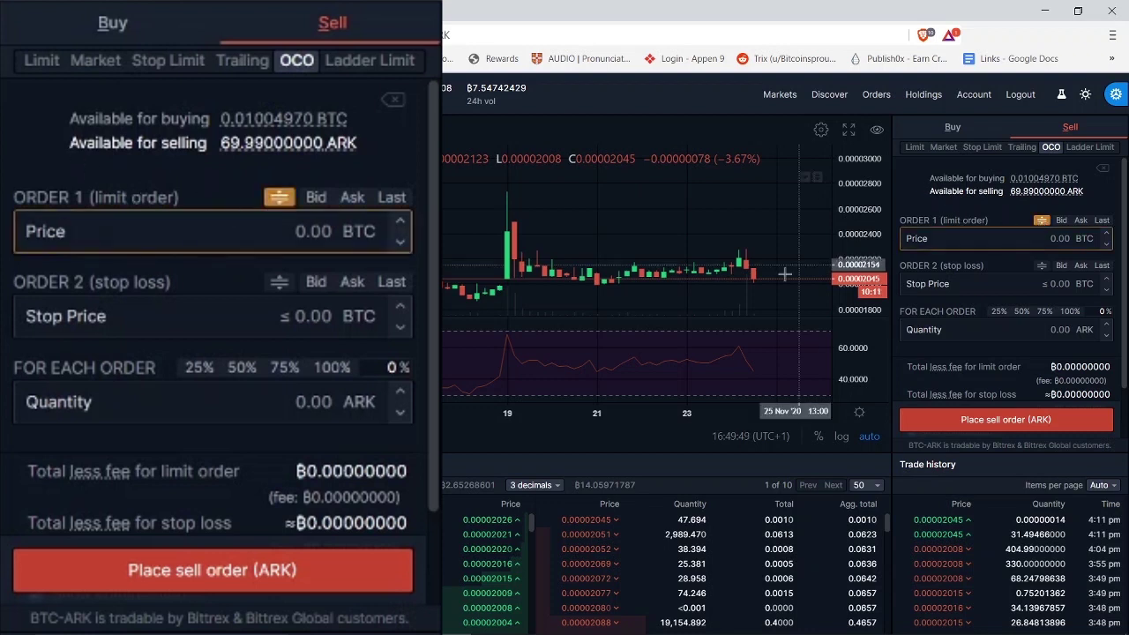
pyautogui.click(773, 233)
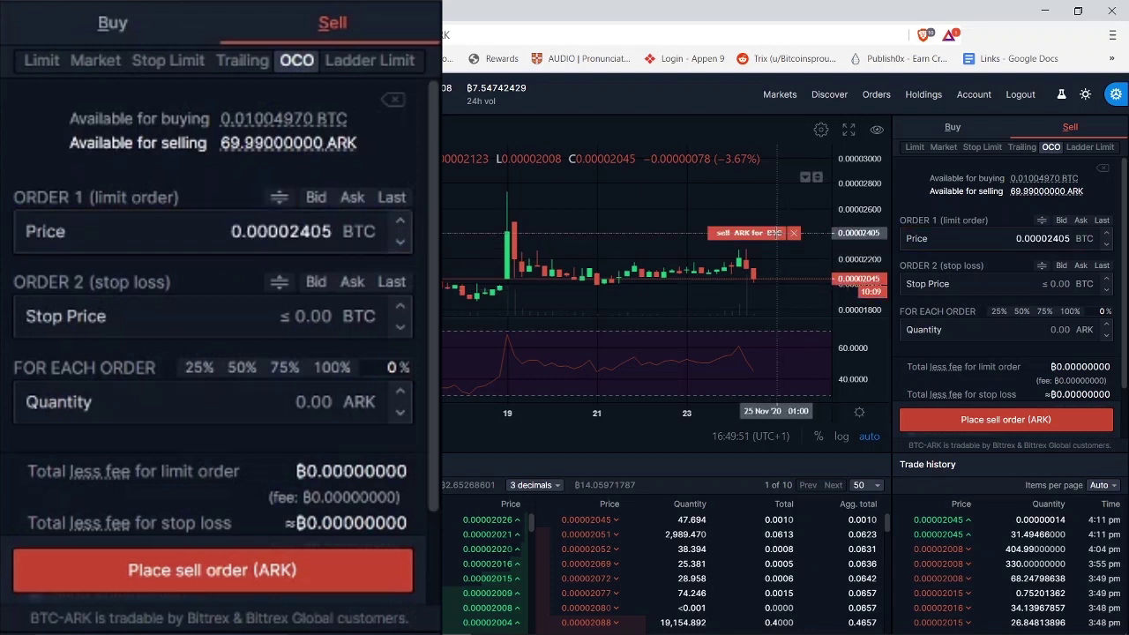
pyautogui.click(1066, 238)
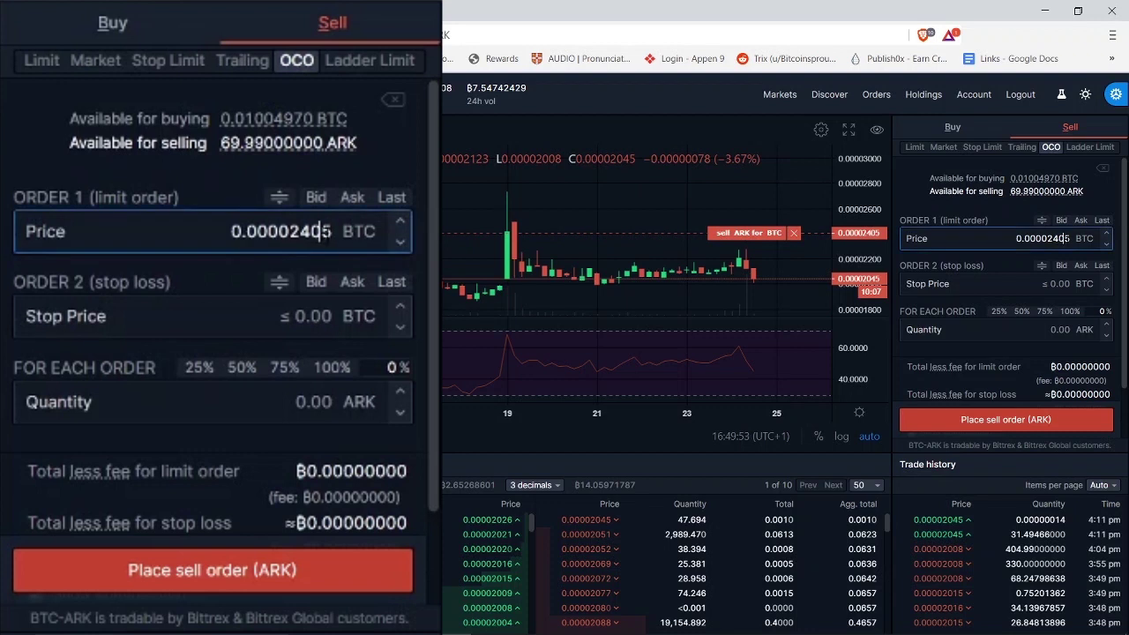
pyautogui.hotkey('shift', 'Right')
pyautogui.write('0')
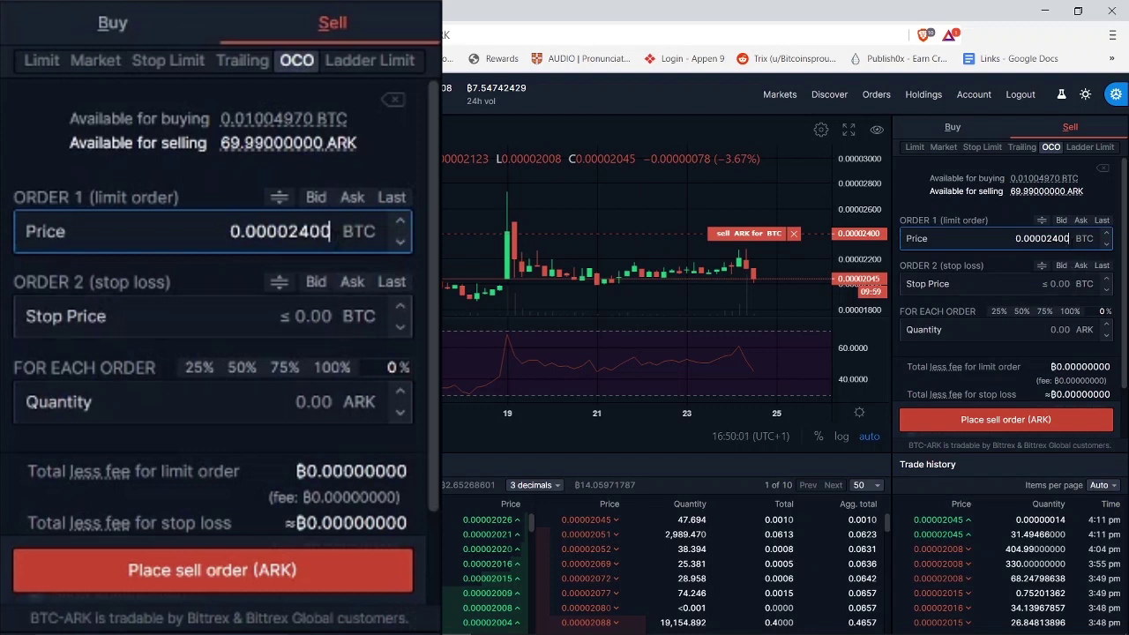
# - Set the stop-loss stop price of the ARK OCO sell order to 0.00001800 BTC, starting from a chart level
pyautogui.click(1041, 266)
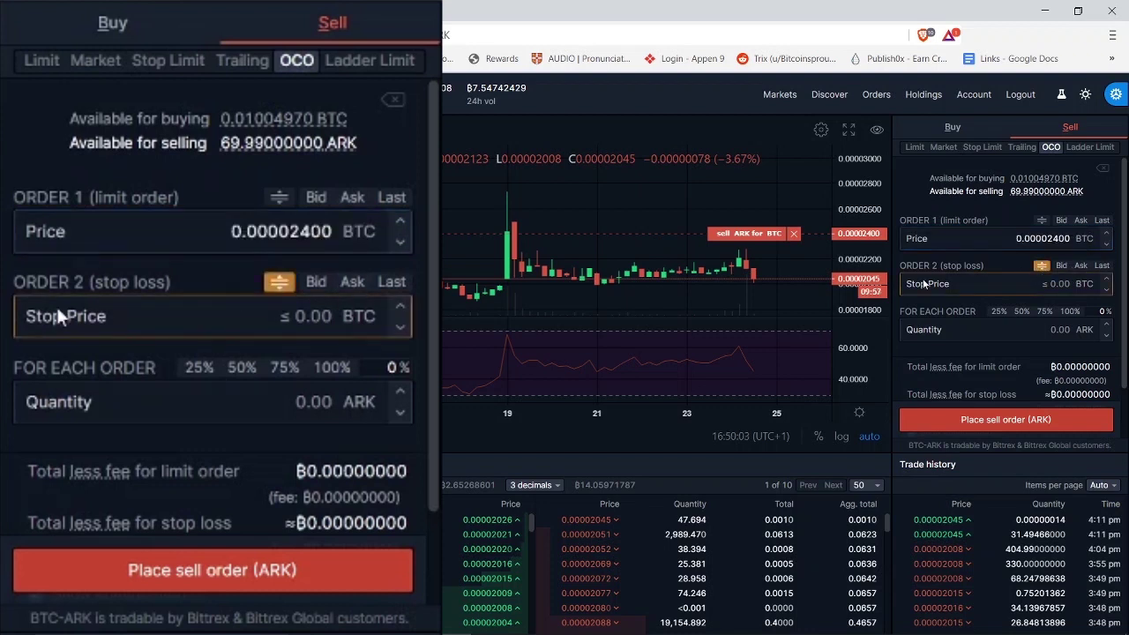
pyautogui.click(767, 296)
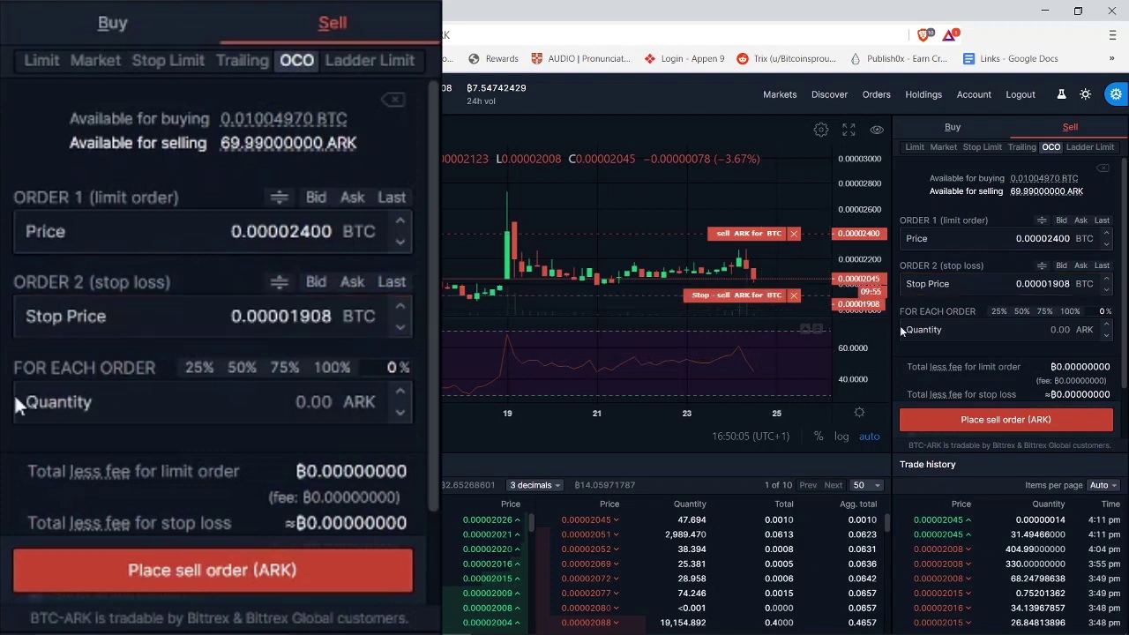
pyautogui.moveTo(1056, 284); pyautogui.dragTo(1077, 288)
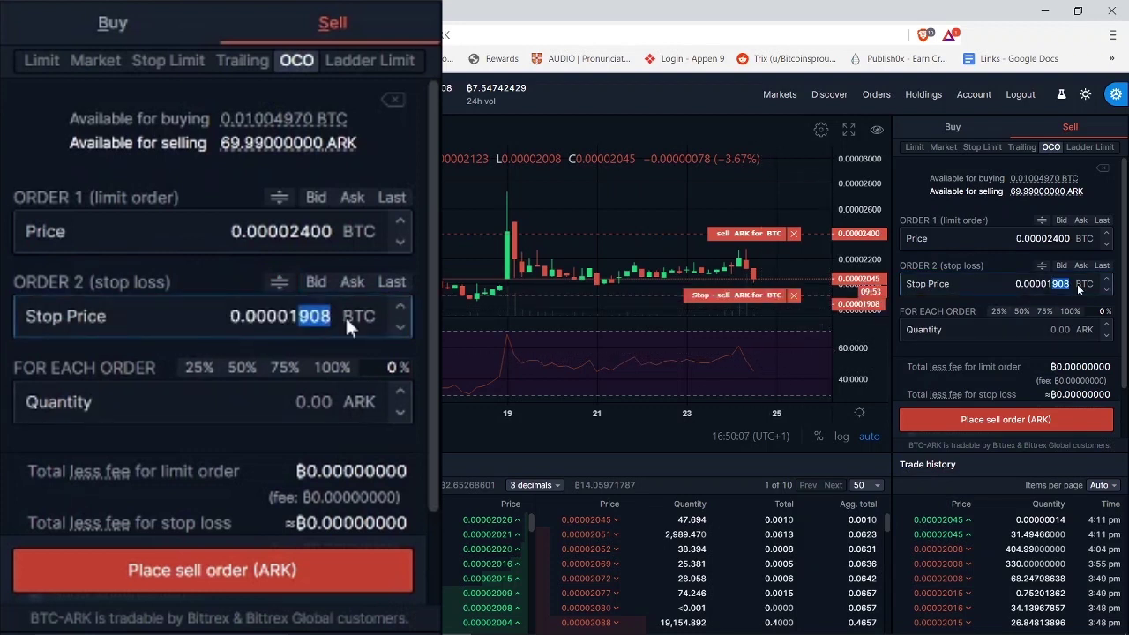
pyautogui.write('80')
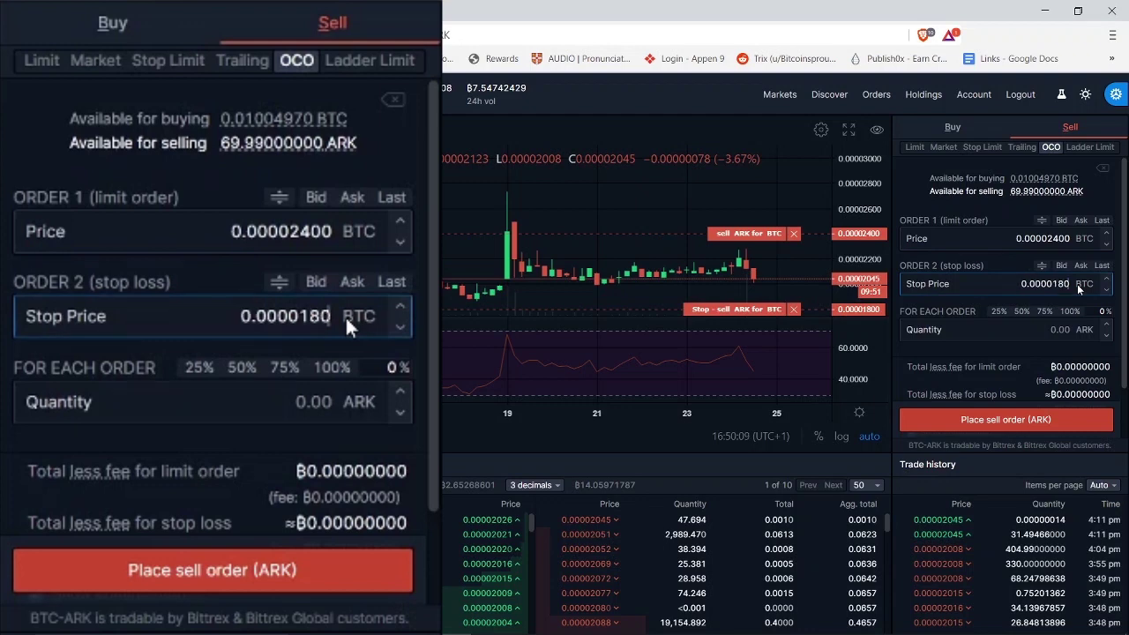
pyautogui.write('0')
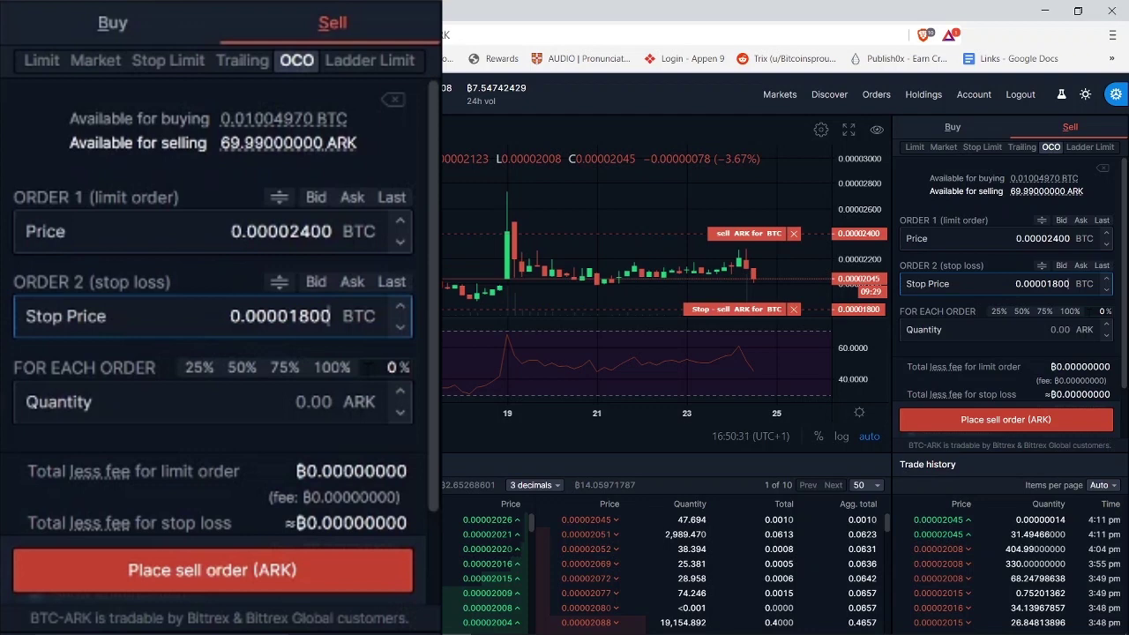
# - Allocate 50% of the available ARK to each order, then place and confirm the OCO sell
pyautogui.click(1021, 311)
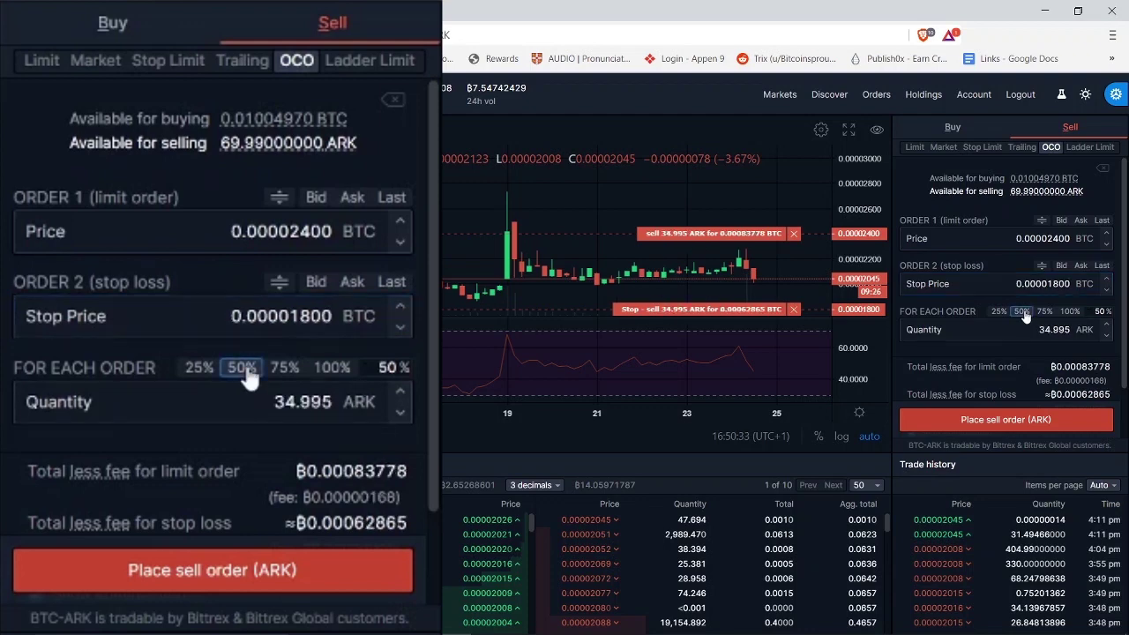
pyautogui.scroll(-1, 1029, 346)
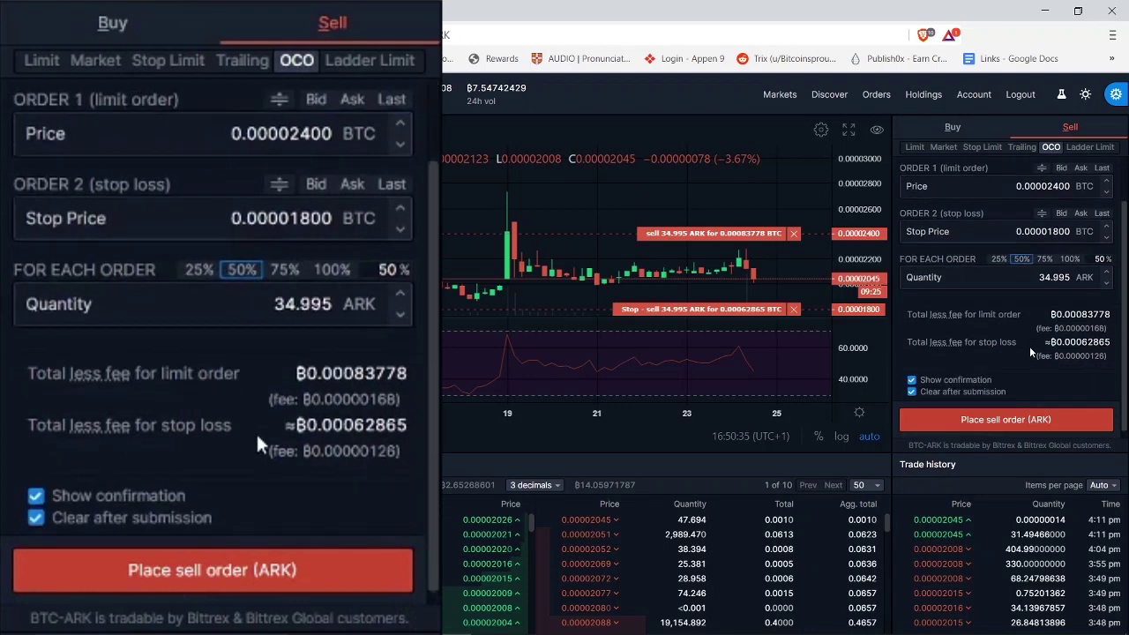
pyautogui.click(1021, 426)
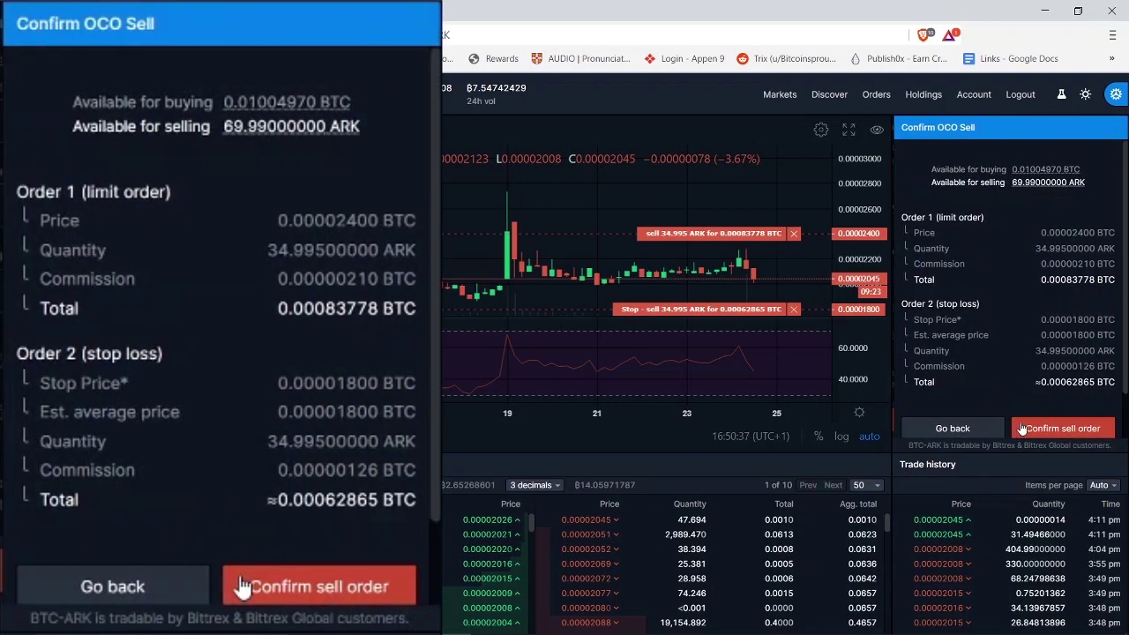
pyautogui.click(1079, 431)
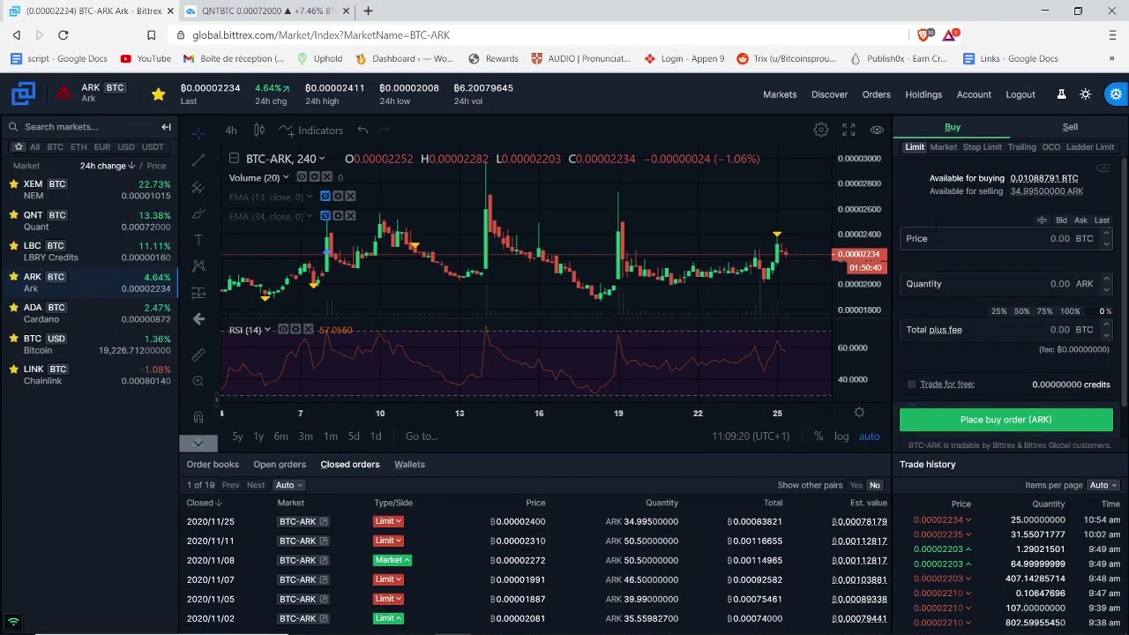
# - Open the orders page in a new tab and expand the most recent BTC-ARK sell entry in the order history
pyautogui.rightClick(878, 99)
pyautogui.click(908, 106)
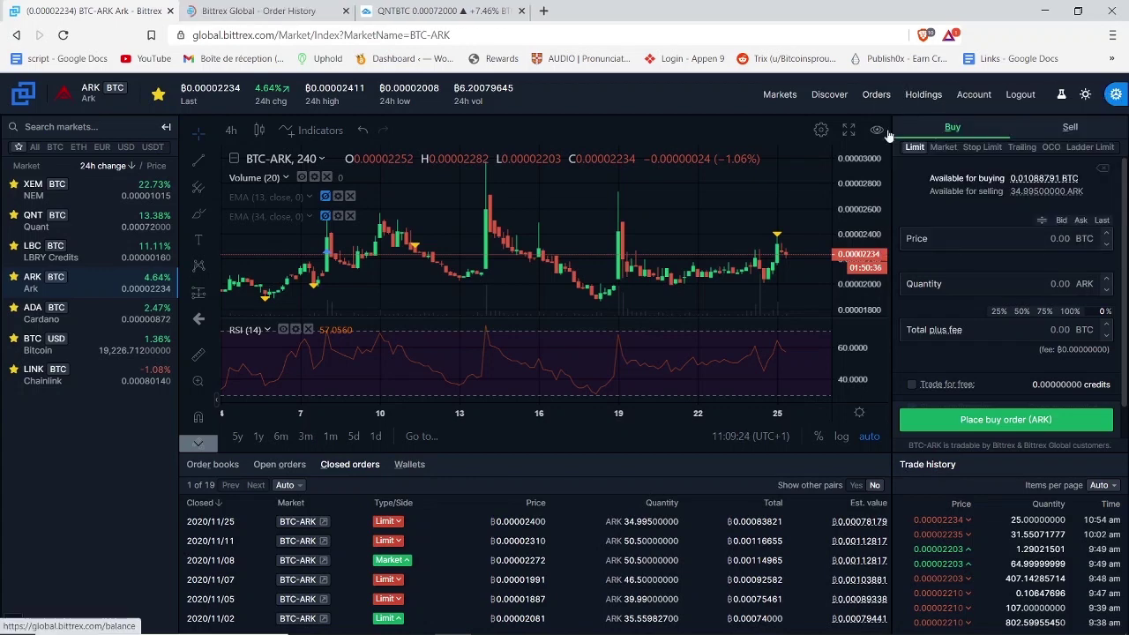
pyautogui.hotkey('ctrl', 'Tab')
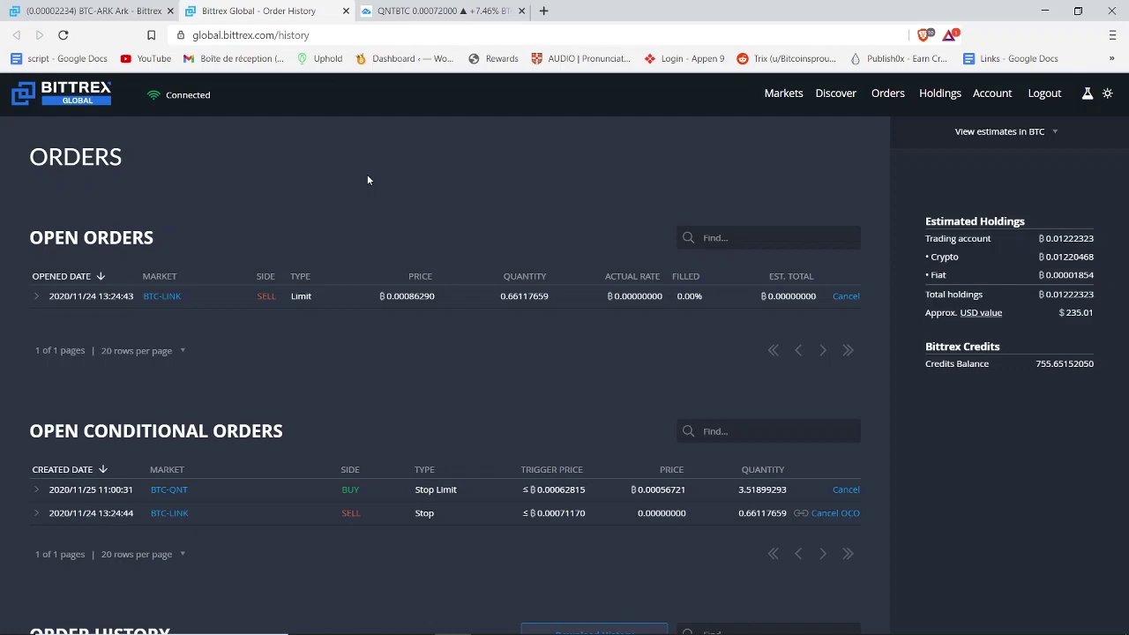
pyautogui.scroll(-4, 1127, 293)
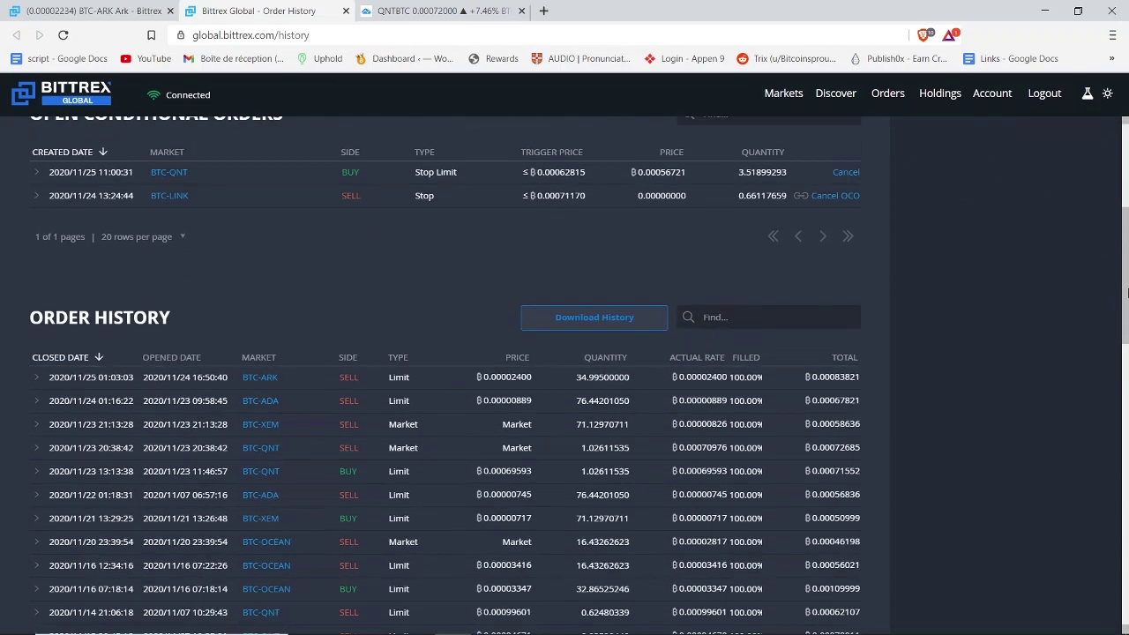
pyautogui.scroll(-1, 1127, 293)
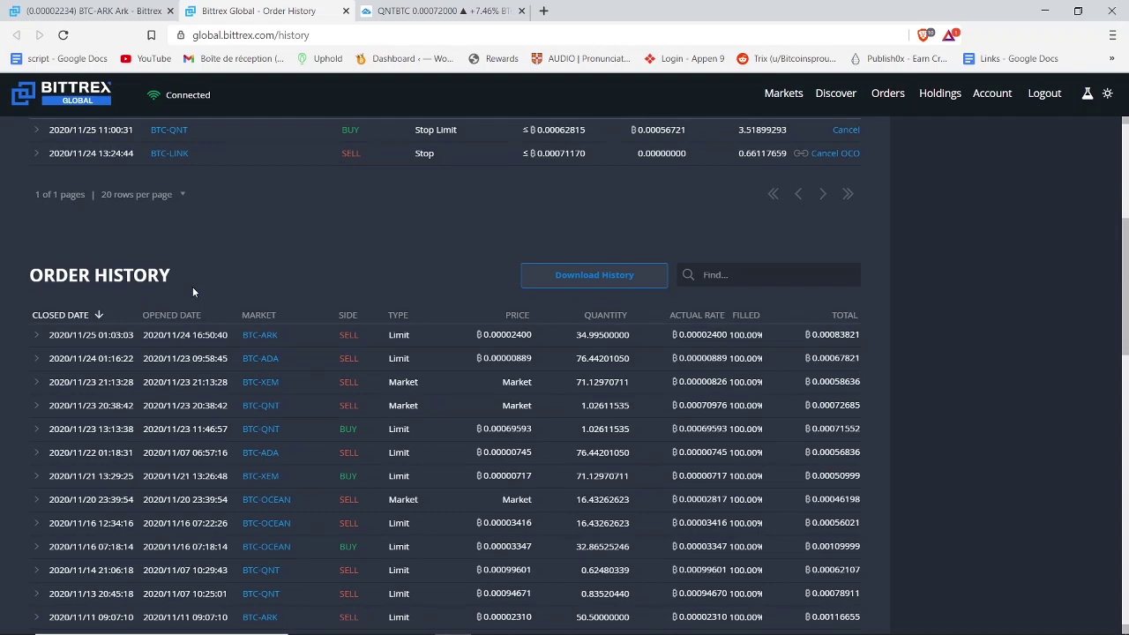
pyautogui.click(35, 340)
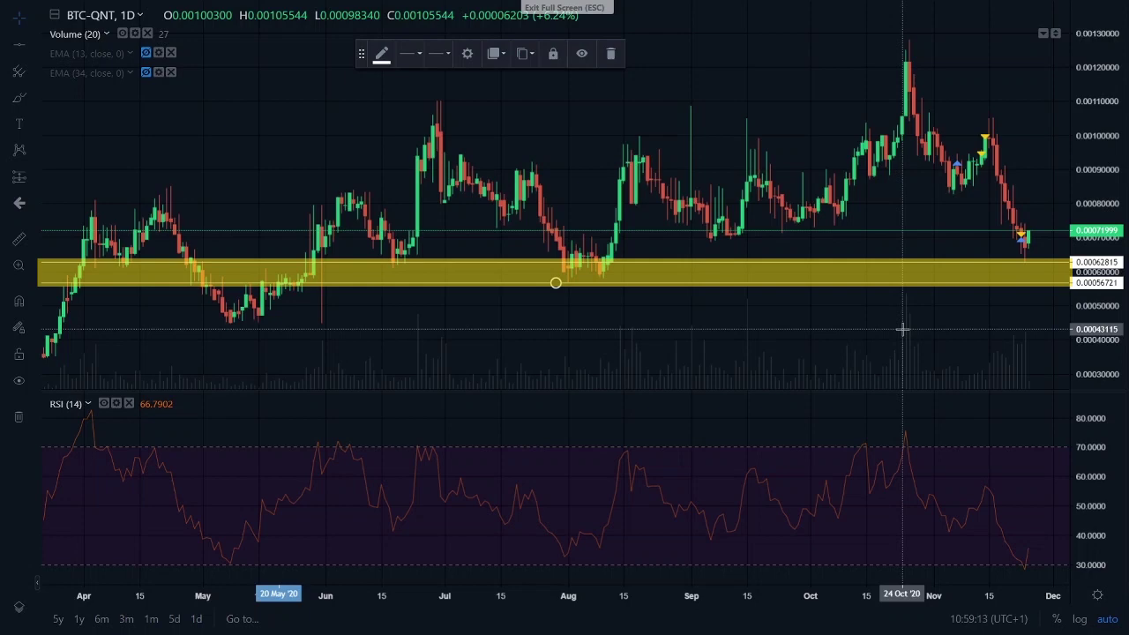
# - Set the BTC-QNT stop-limit buy order to trigger if the price drops to 0.00062815 BTC
pyautogui.press('Escape')
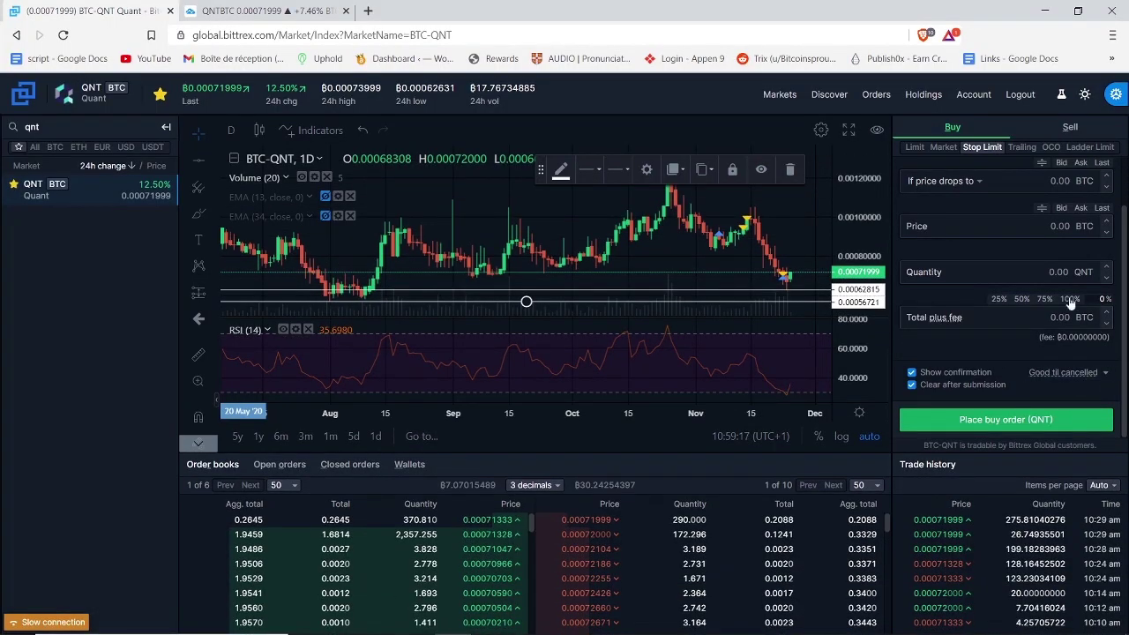
pyautogui.scroll(2, 1071, 303)
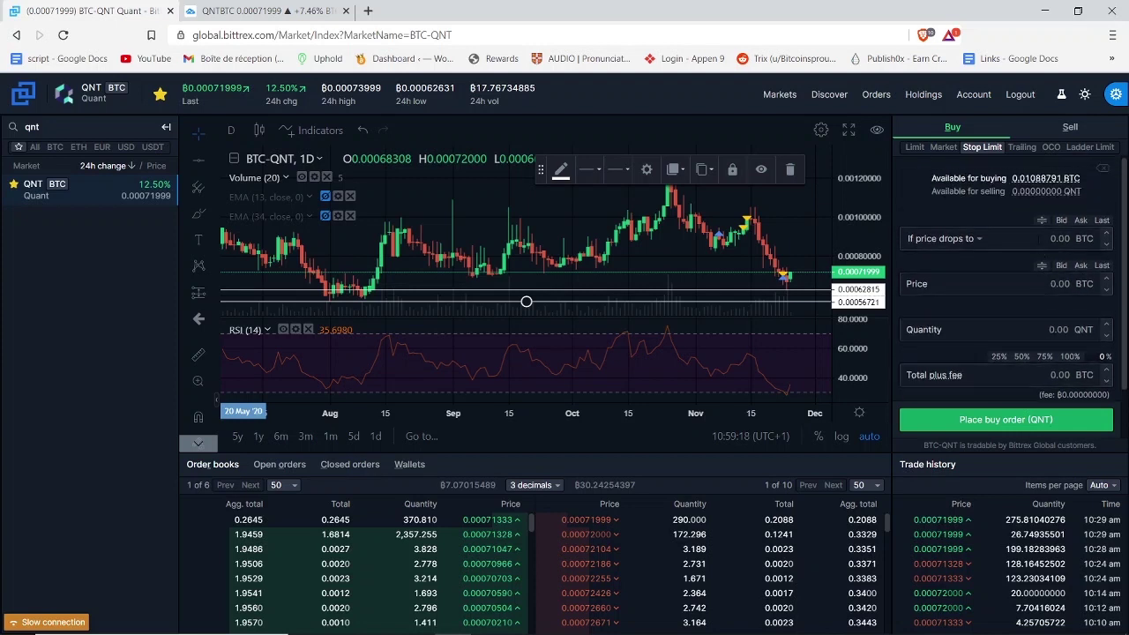
pyautogui.click(1041, 220)
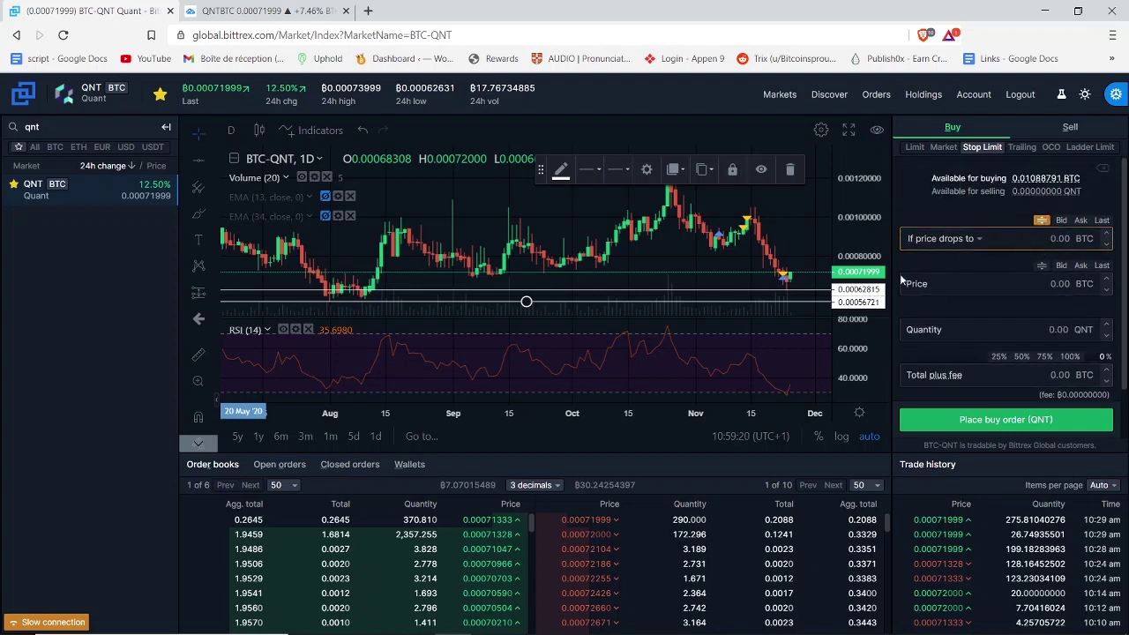
pyautogui.click(710, 290)
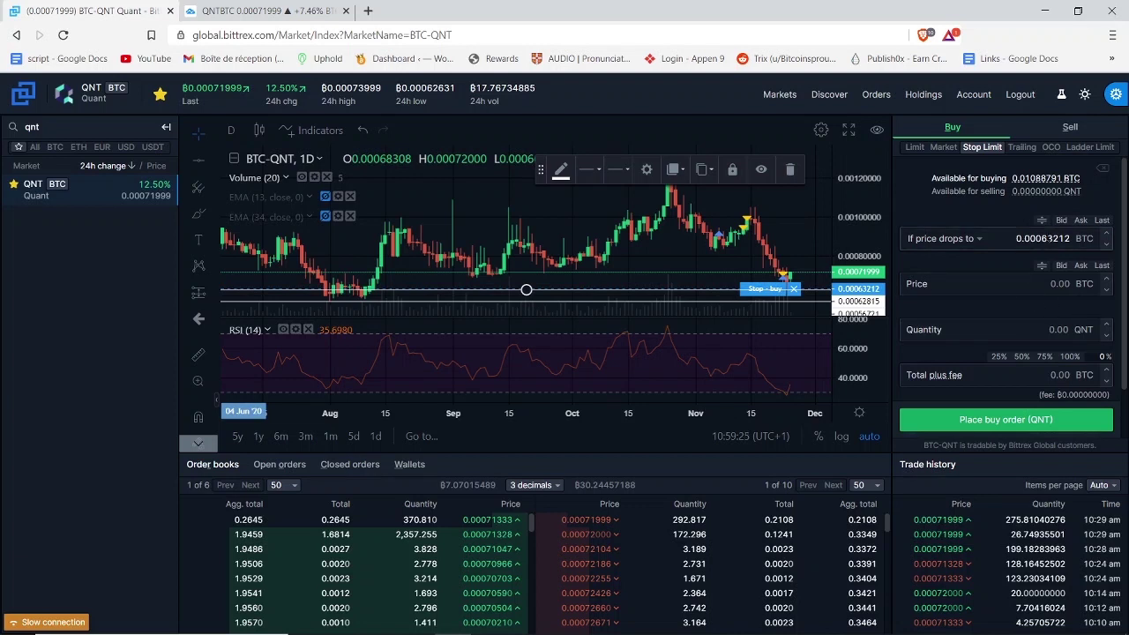
pyautogui.moveTo(1070, 238); pyautogui.dragTo(1047, 238)
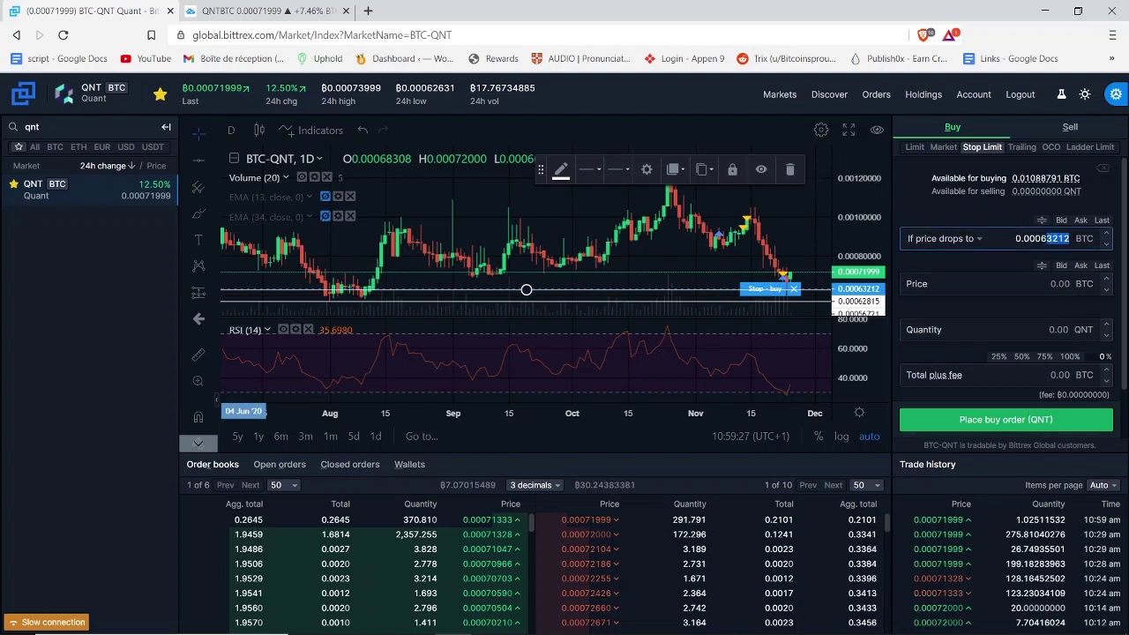
pyautogui.write('2')
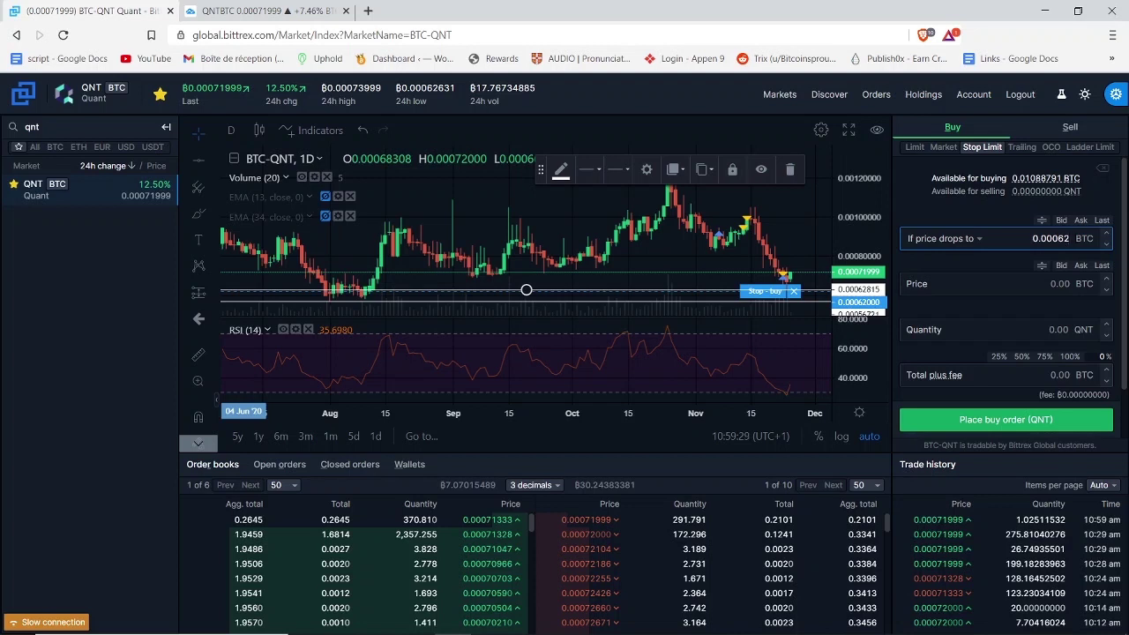
pyautogui.write('815')
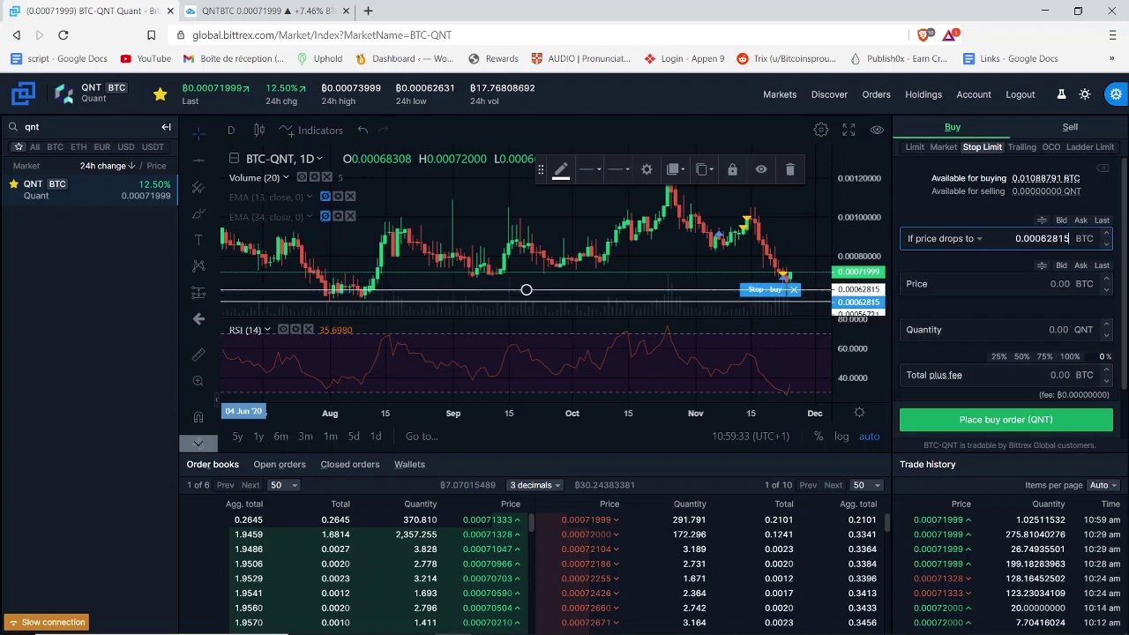
pyautogui.click(979, 242)
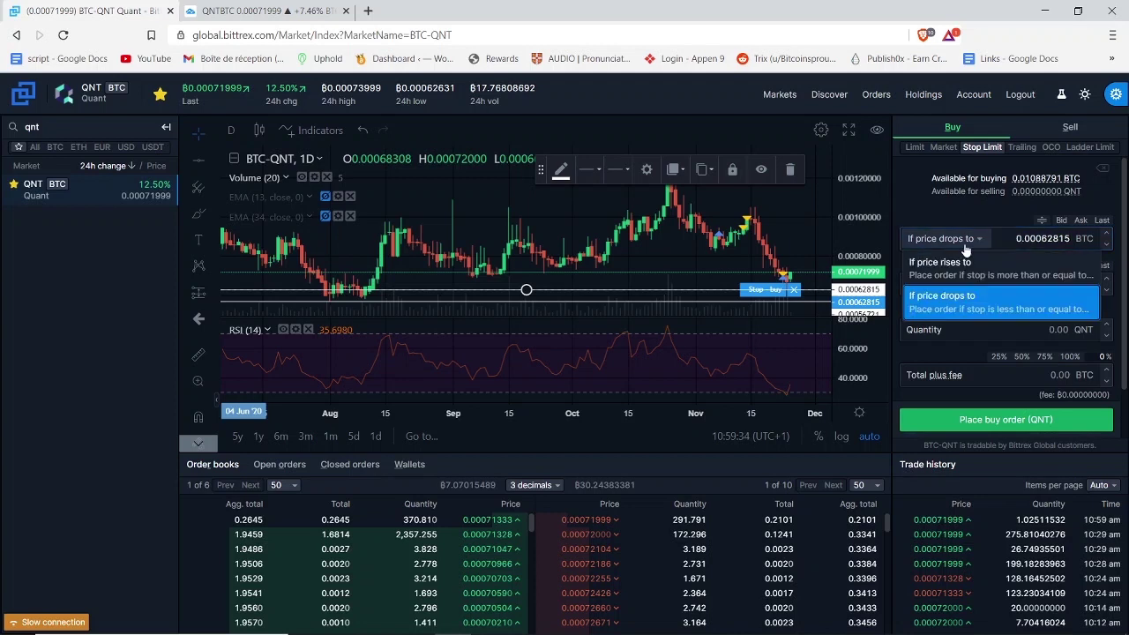
pyautogui.click(976, 307)
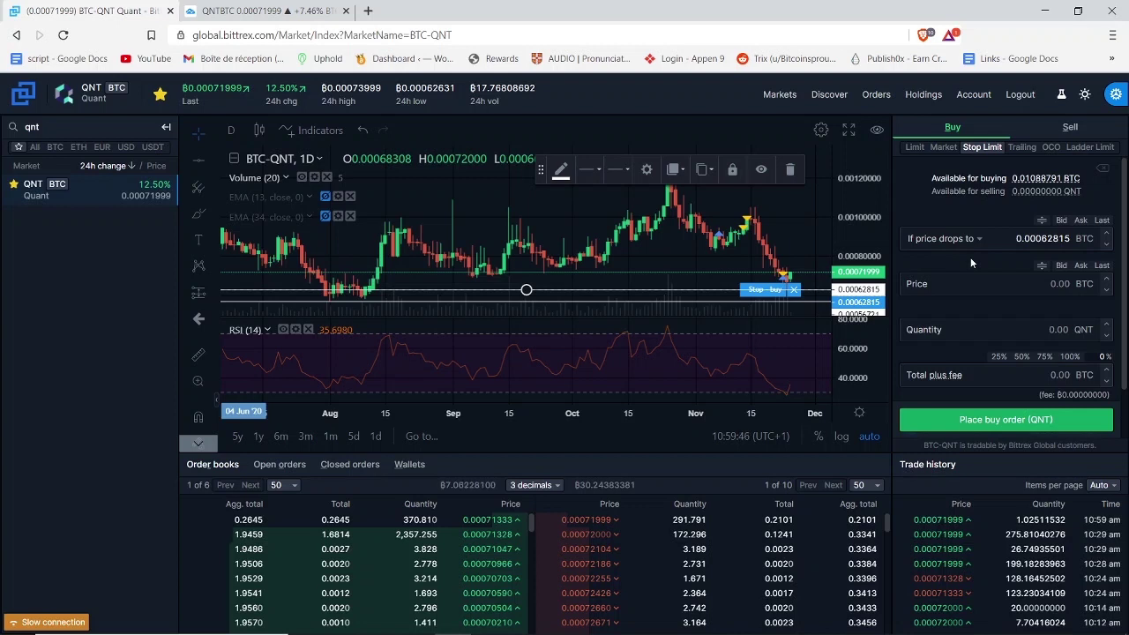
# - Set the QNT buy order's limit price to 0.00056721 BTC, starting from the lower support line on the chart
pyautogui.click(1041, 265)
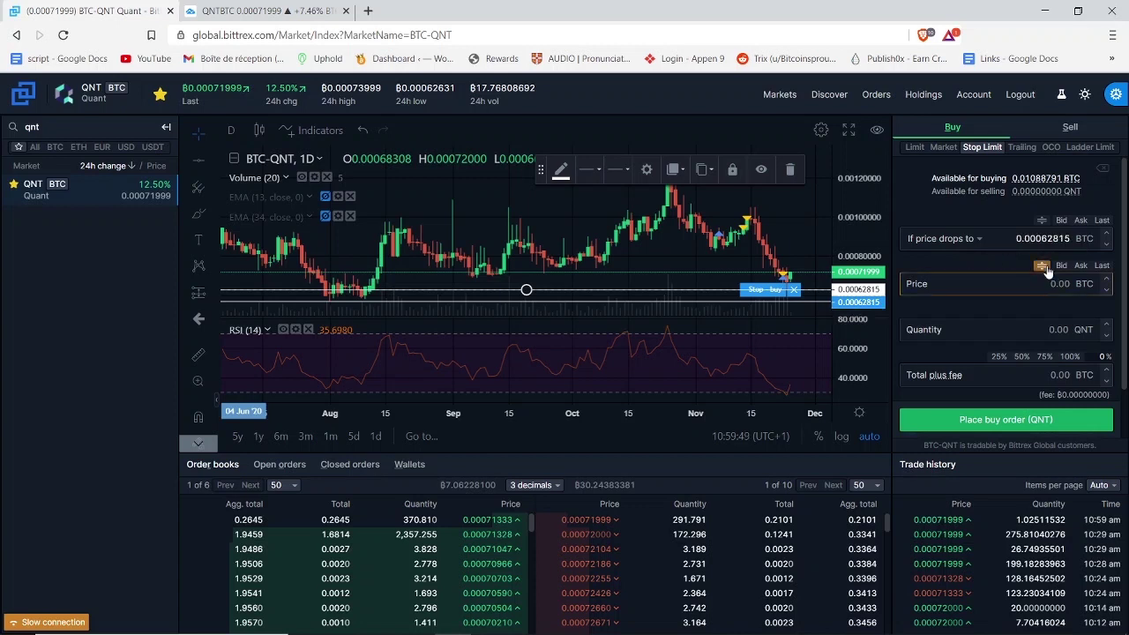
pyautogui.click(690, 302)
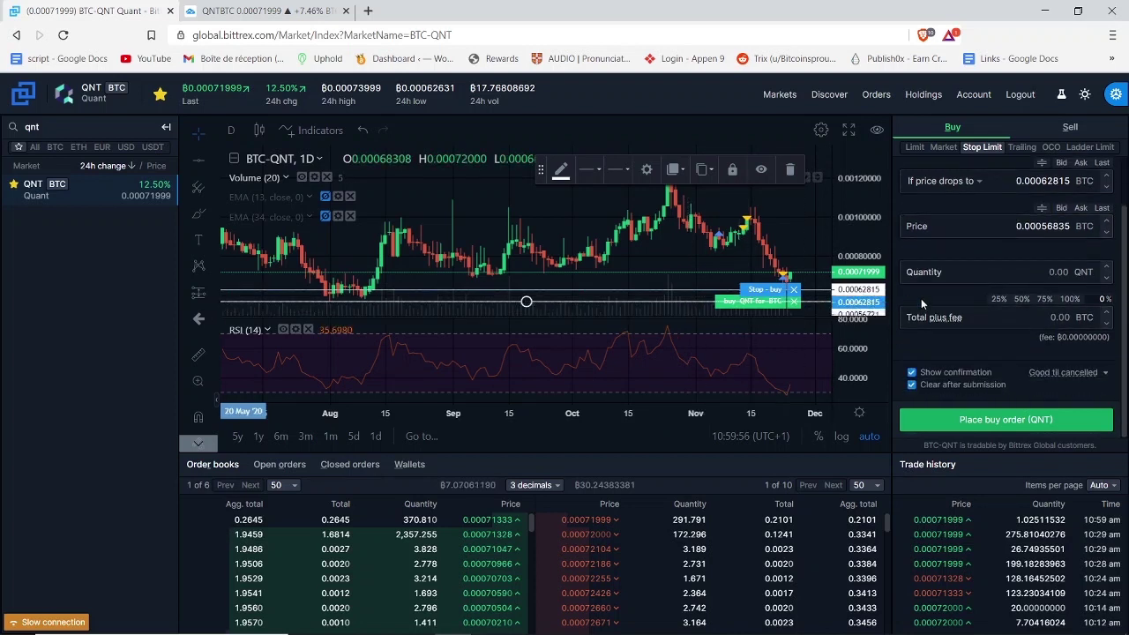
pyautogui.click(848, 132)
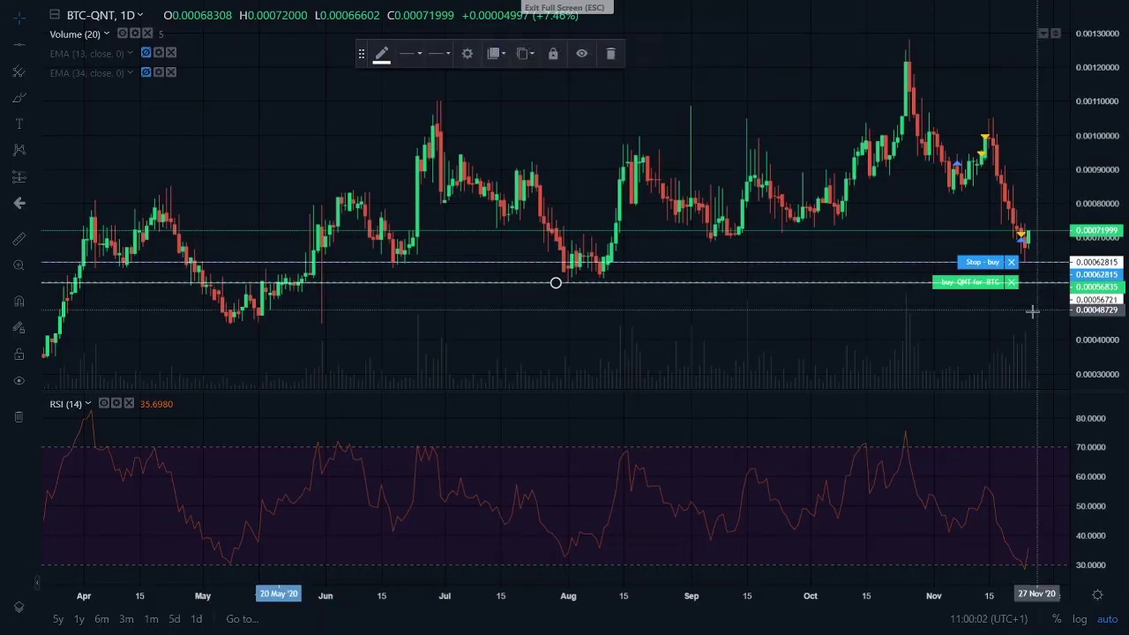
pyautogui.press('Escape')
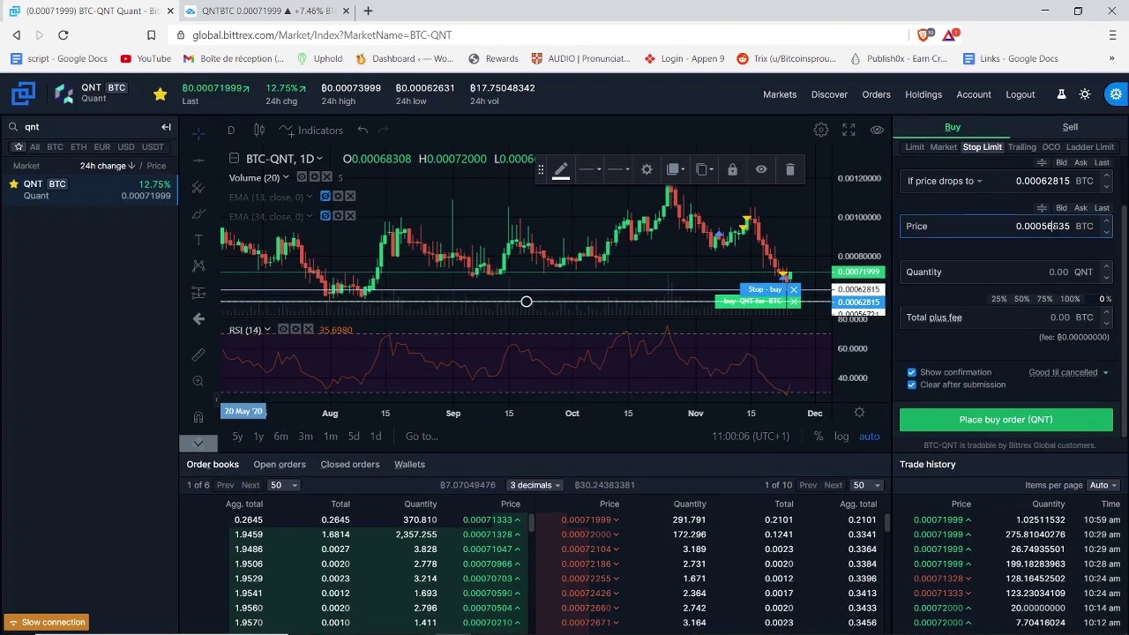
pyautogui.moveTo(1054, 226); pyautogui.dragTo(1070, 226)
pyautogui.write('721')
# - Set the QNT order's total plus fee to 0.002 BTC, then place and confirm the stop-limit buy
pyautogui.click(1043, 316)
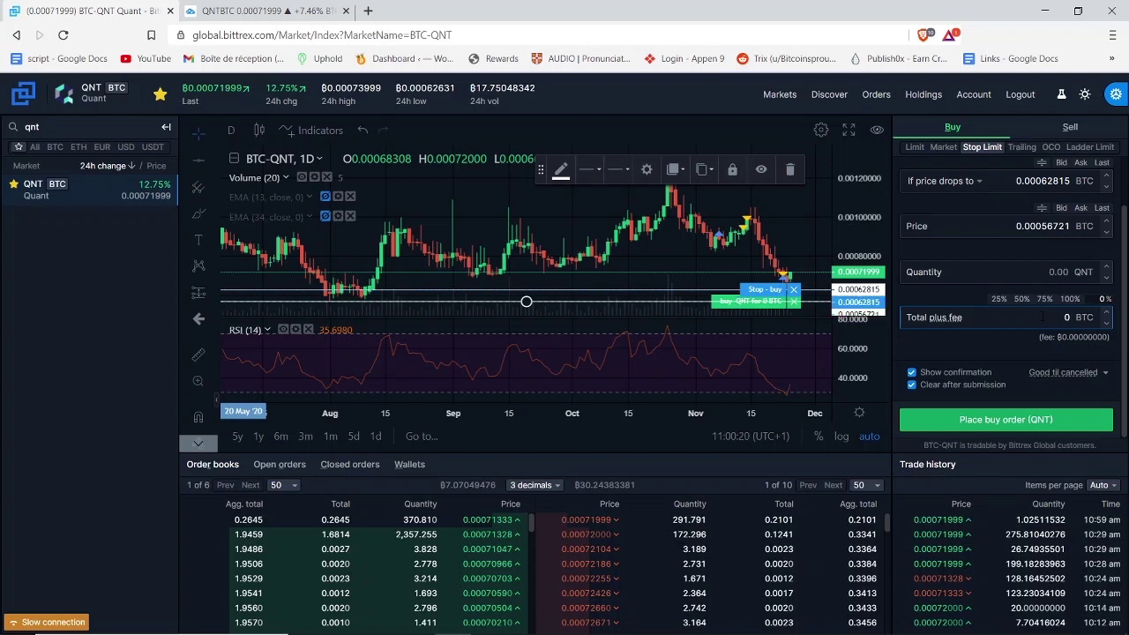
pyautogui.press('BackSpace')
pyautogui.write('002')
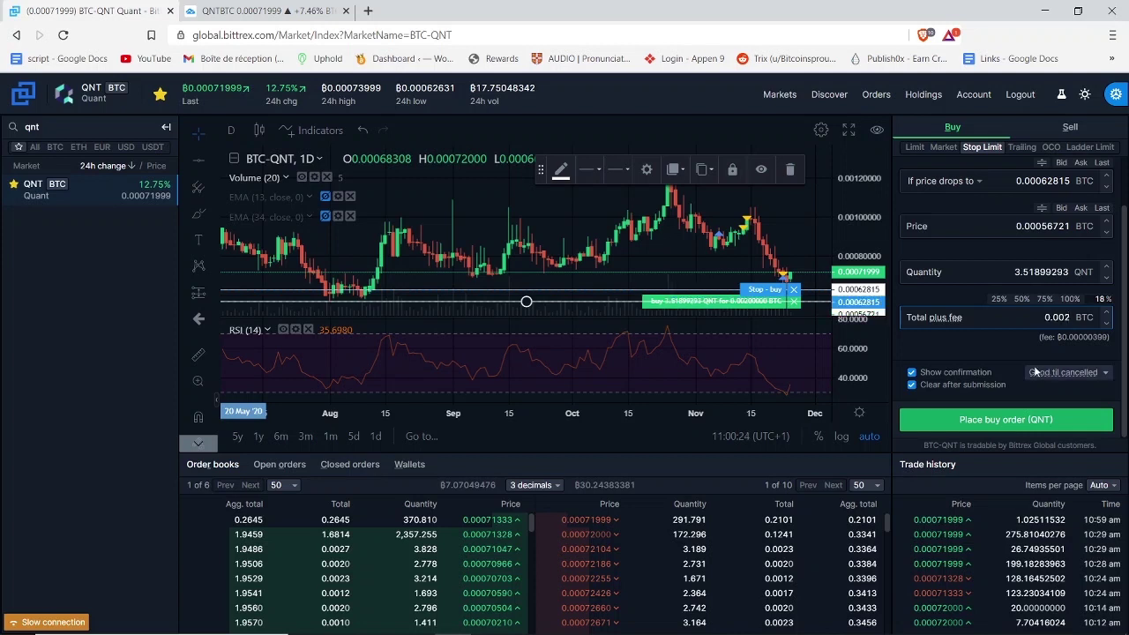
pyautogui.click(1030, 425)
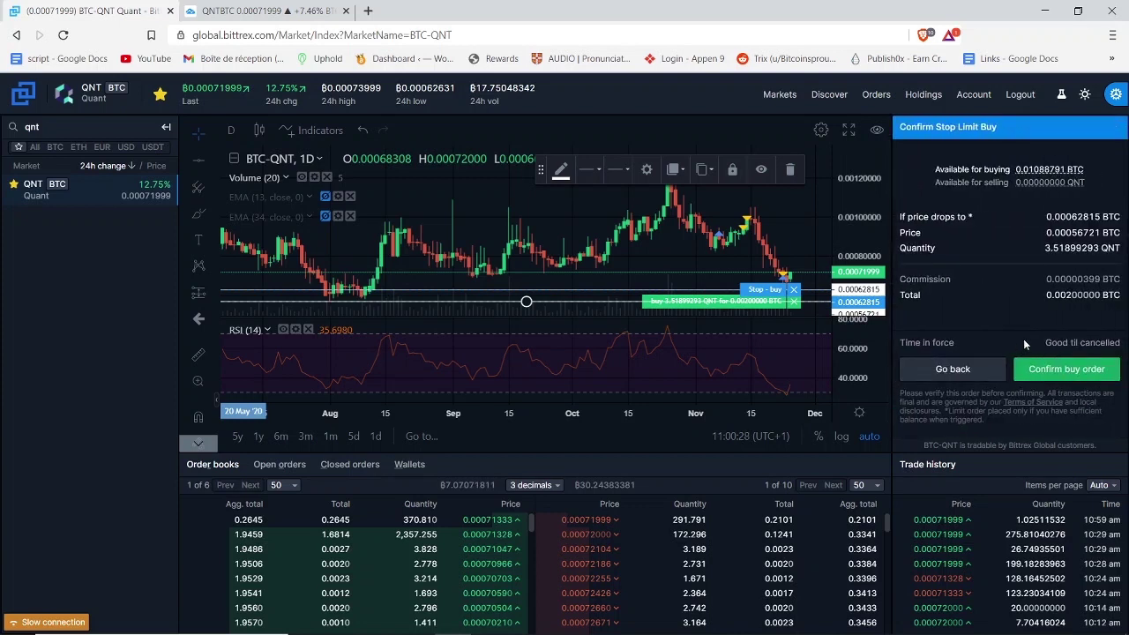
pyautogui.click(1068, 371)
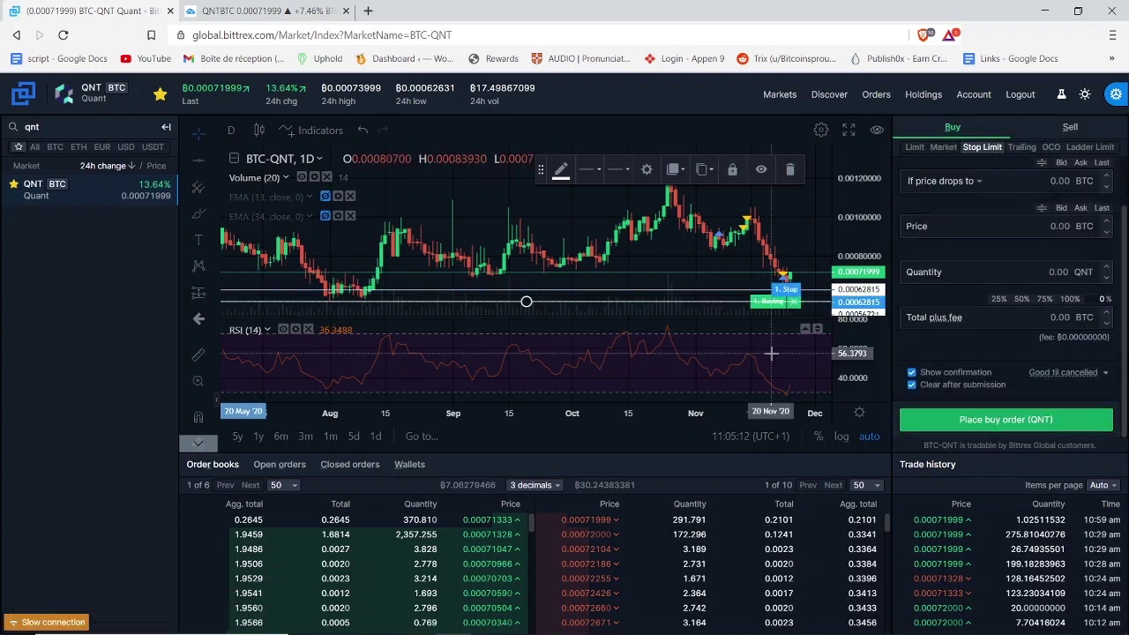
# - View the BTC-QNT chart in full screen to examine the placed order's stop and buy levels
pyautogui.click(848, 129)
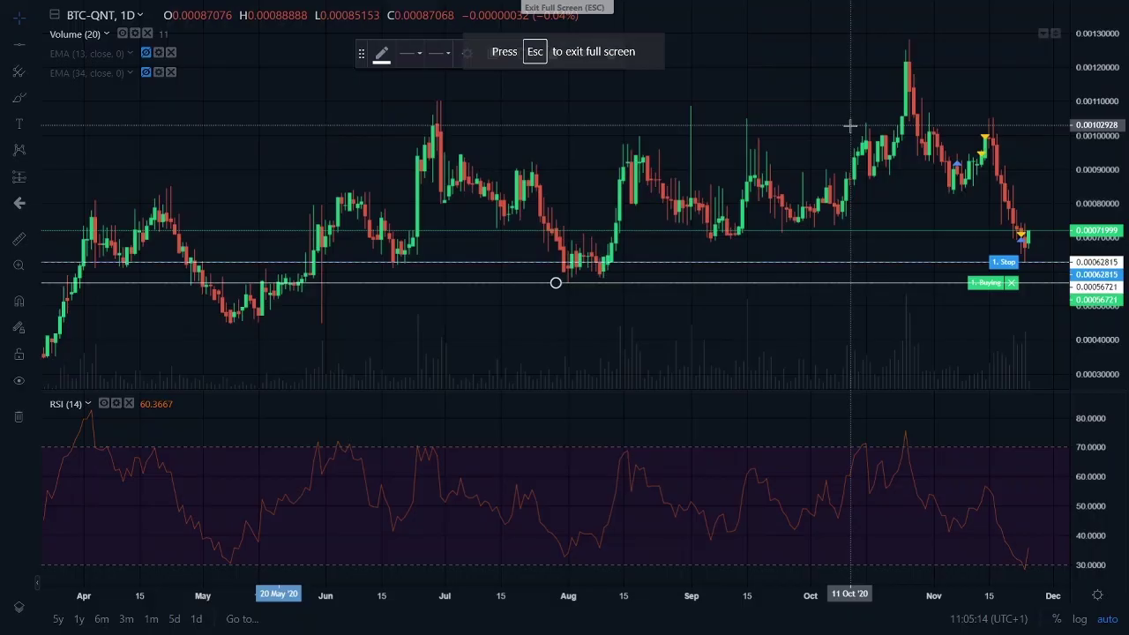